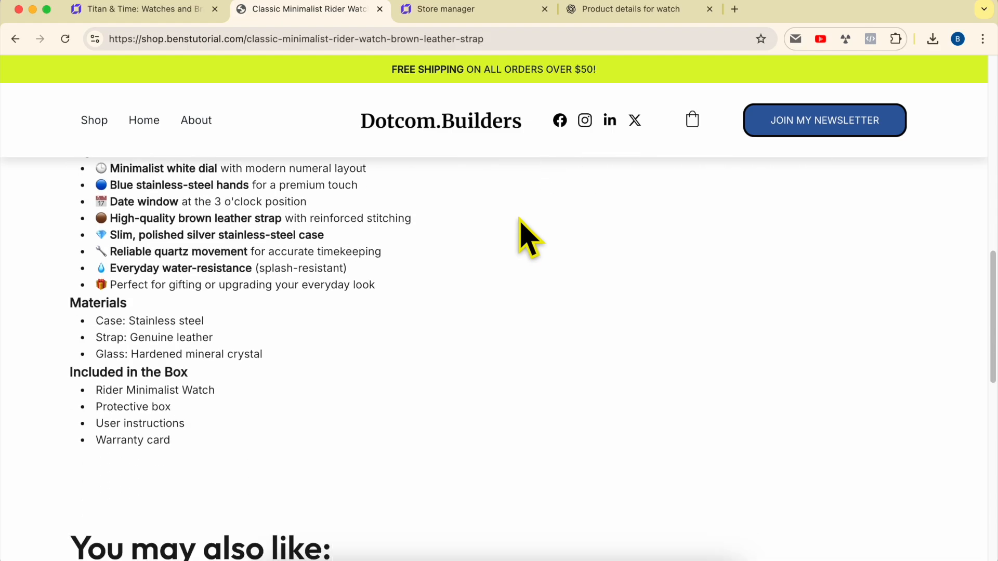
{"action": "scroll", "coordinate": [528, 237], "scroll_direction": "up", "scroll_amount": 10}
{"action": "scroll", "coordinate": [521, 221], "scroll_direction": "up", "scroll_amount": 4}
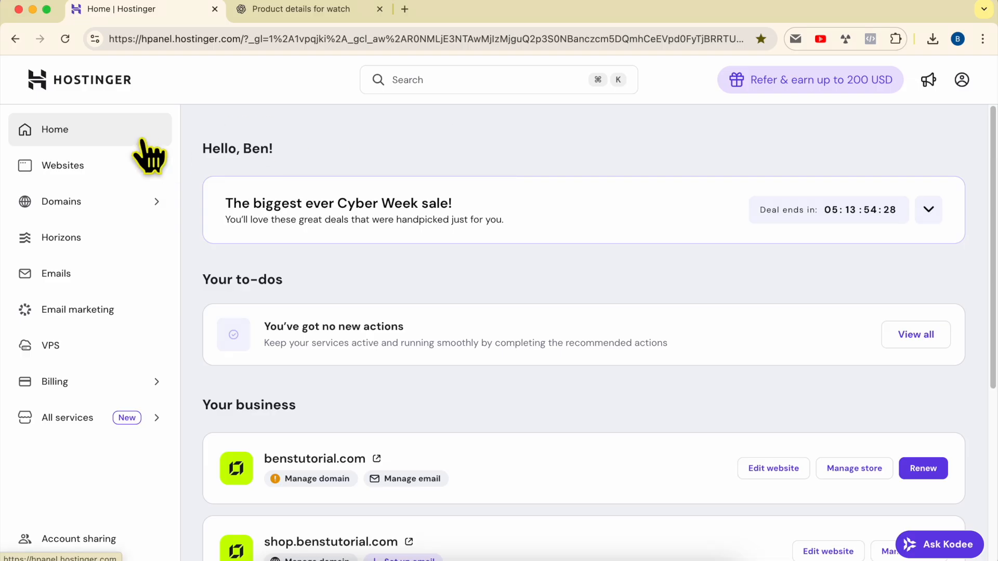
Open the Titan & Time store manager from the websites list and start adding a physical product to its products.
{"action": "left_click", "coordinate": [96, 171]}
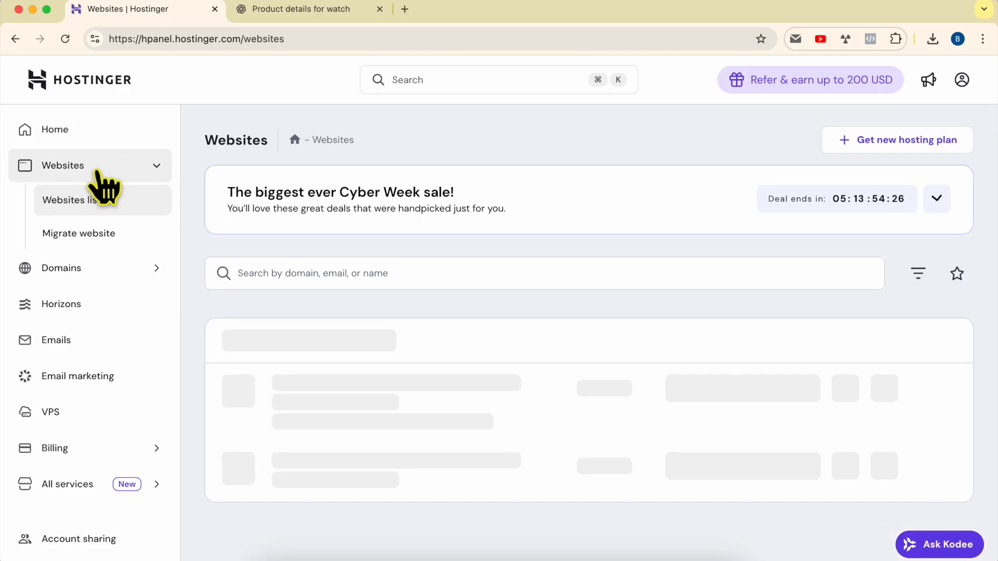
{"action": "triple_click", "coordinate": [439, 458]}
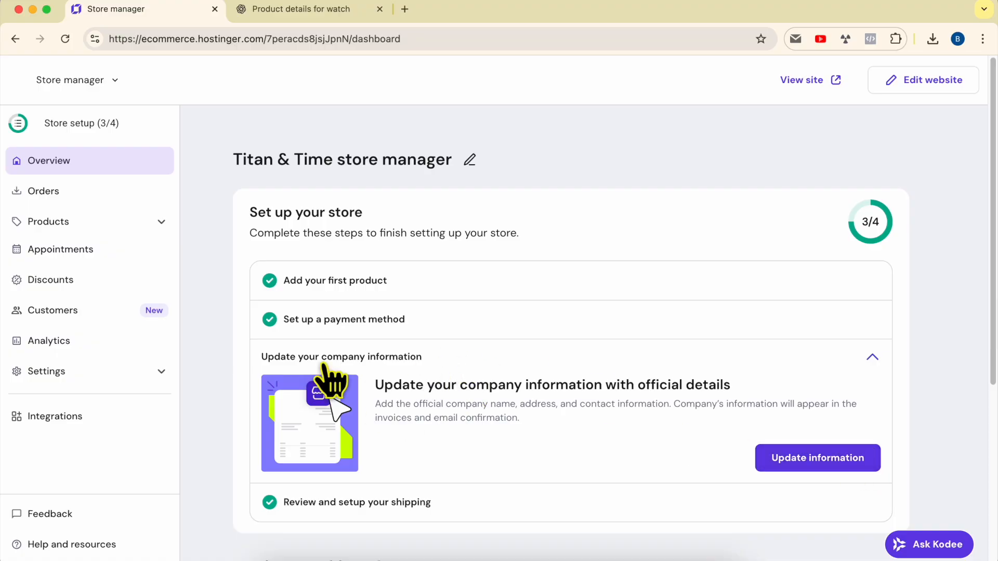
{"action": "left_click", "coordinate": [141, 223]}
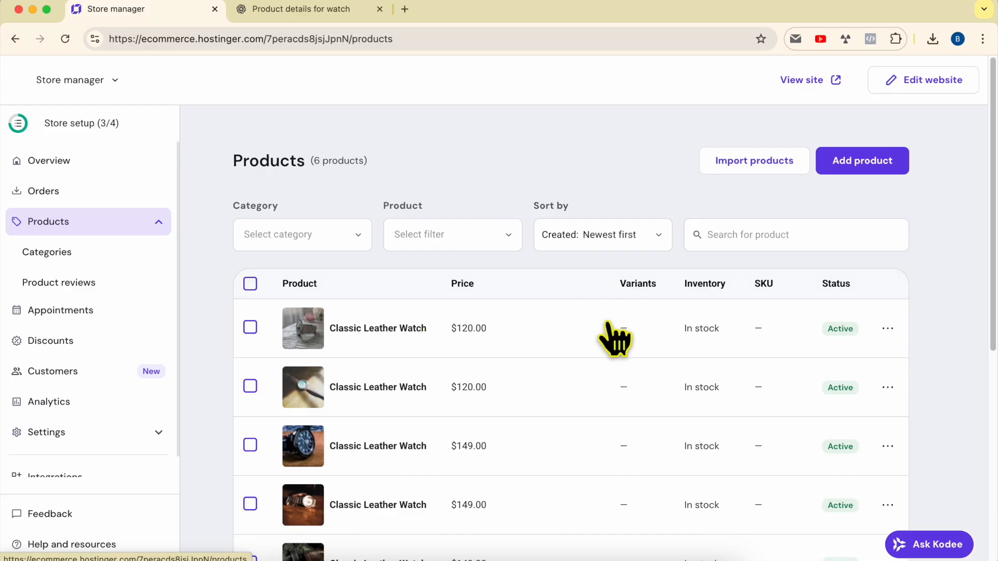
{"action": "left_click", "coordinate": [877, 163]}
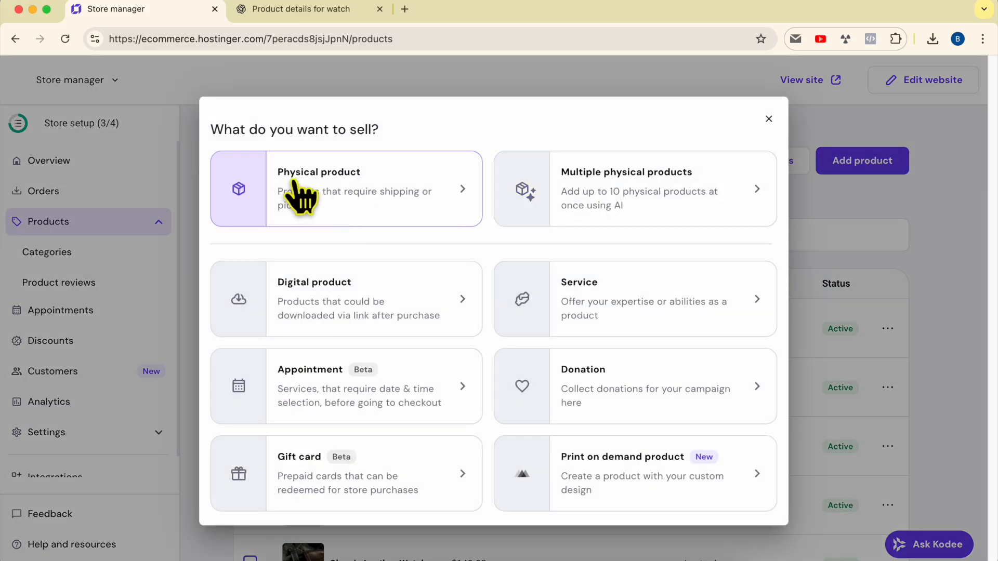
{"action": "left_click", "coordinate": [333, 219]}
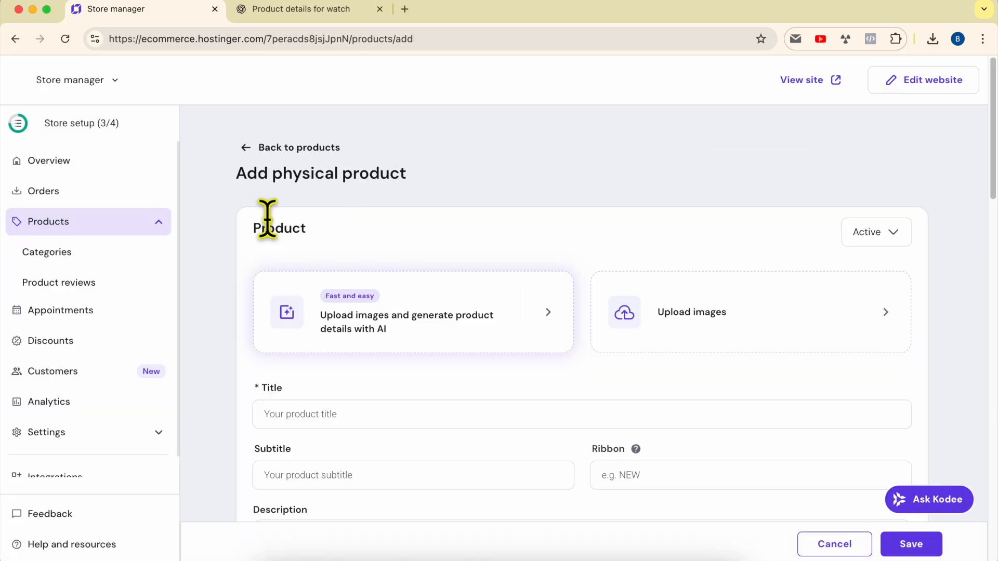
{"action": "scroll", "coordinate": [379, 333], "scroll_direction": "down", "scroll_amount": 2}
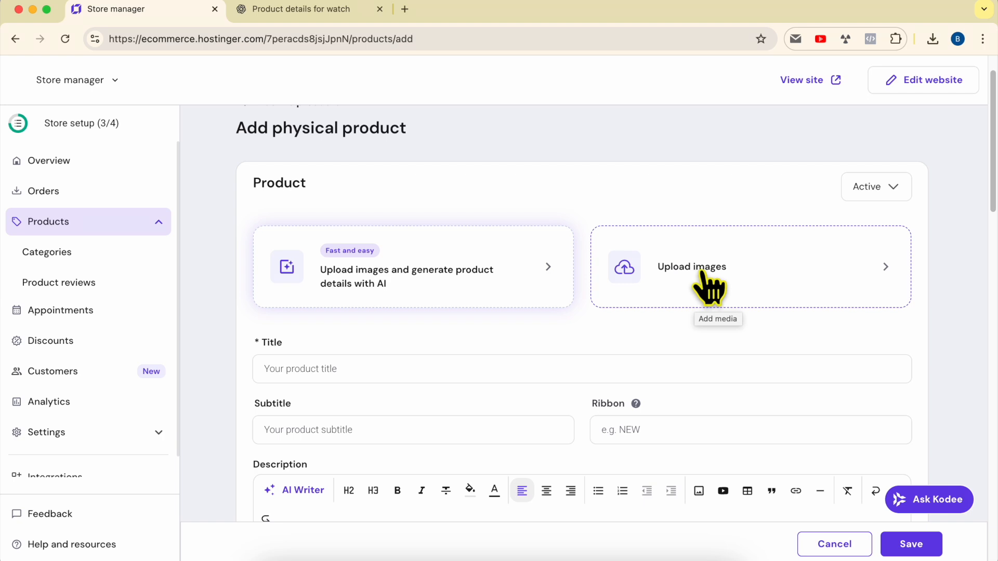
Look over the prepared watch title, subtitle and ribbon text in the ChatGPT chat, and return to the product form.
{"action": "left_click", "coordinate": [292, 11]}
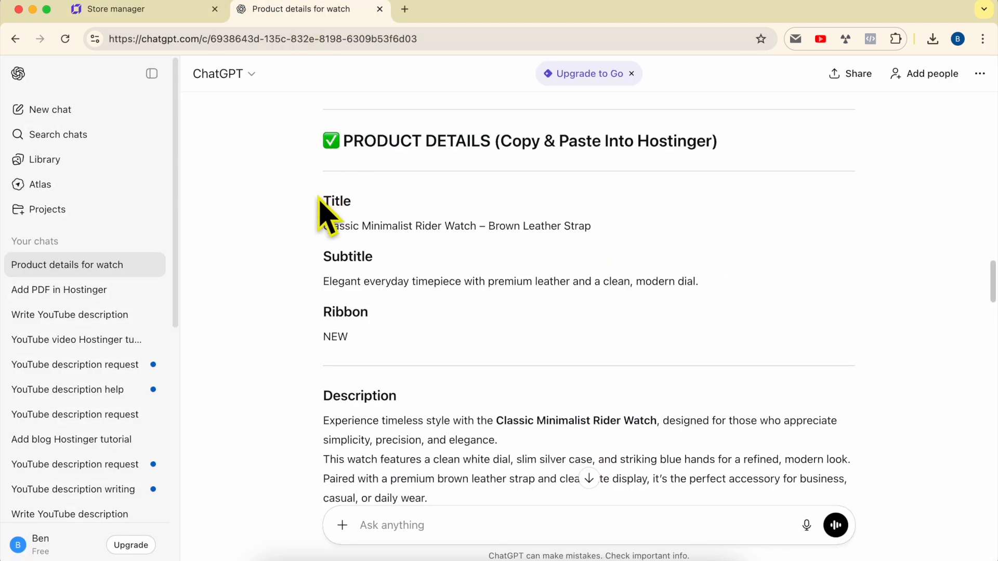
{"action": "left_click_drag", "start_coordinate": [320, 204], "coordinate": [490, 334]}
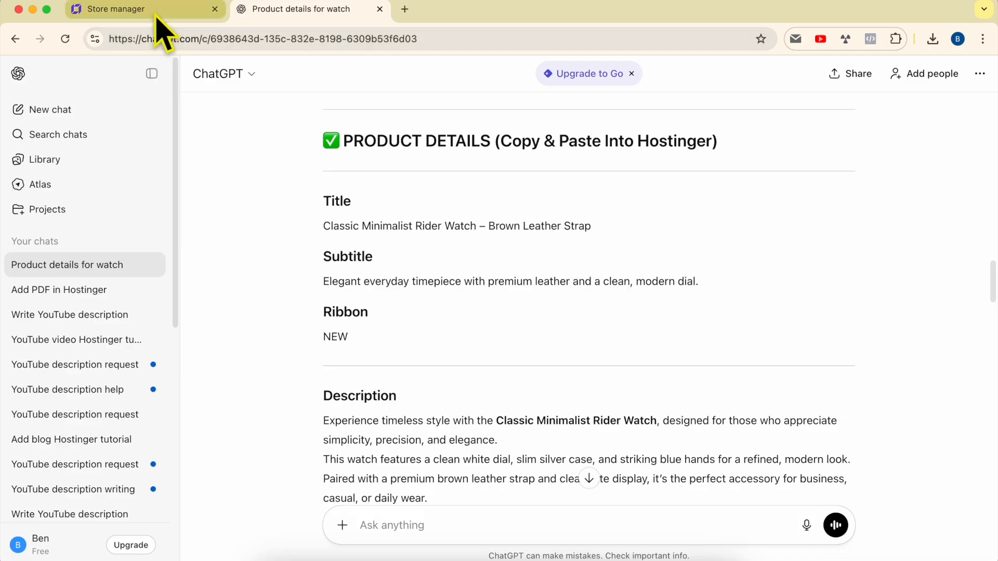
{"action": "left_click", "coordinate": [156, 10]}
Upload the images New Project (11).jpg through New Project (14).jpg from Downloads to the product.
{"action": "left_click", "coordinate": [715, 273]}
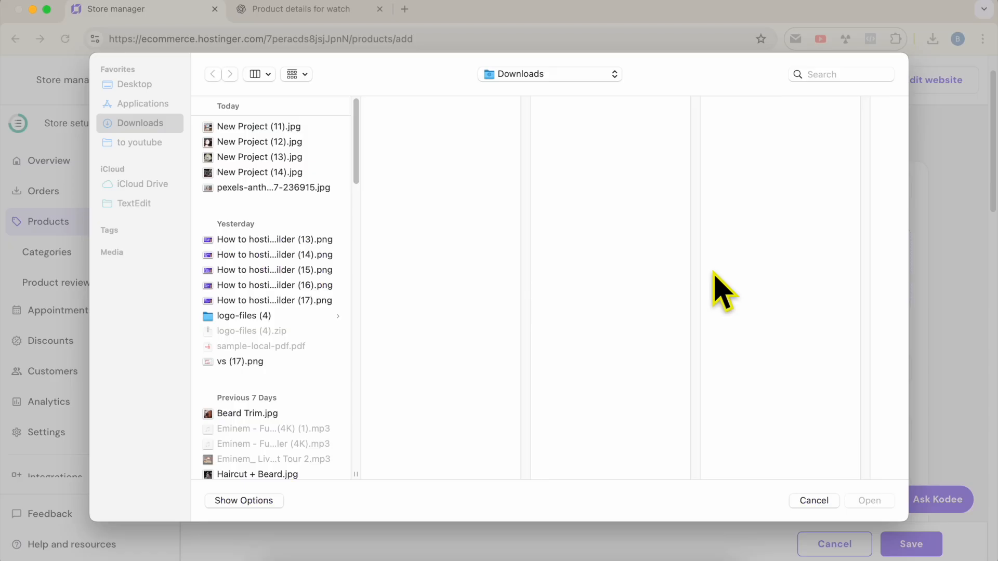
{"action": "left_click", "coordinate": [298, 129]}
{"action": "left_click", "coordinate": [302, 173], "text": "shift"}
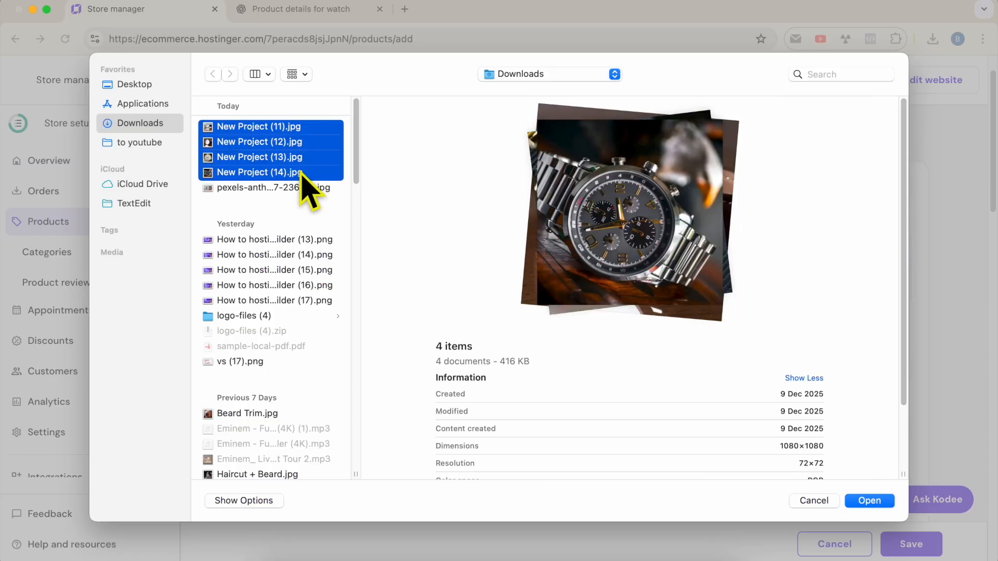
{"action": "key", "text": "Return"}
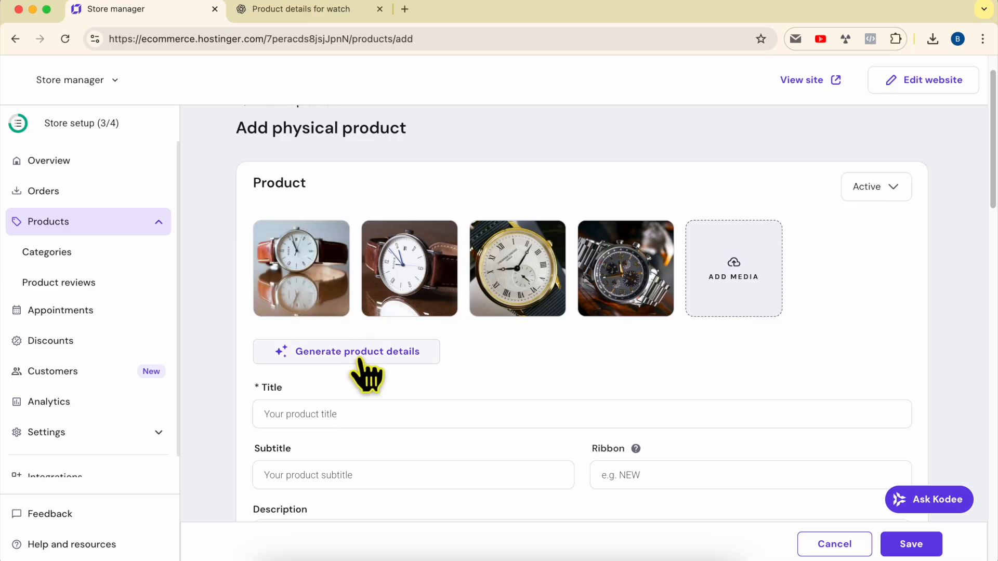
Try reordering the product images by swapping the third and fourth watch photos.
{"action": "mouse_move", "coordinate": [281, 264]}
{"action": "mouse_move", "coordinate": [647, 301]}
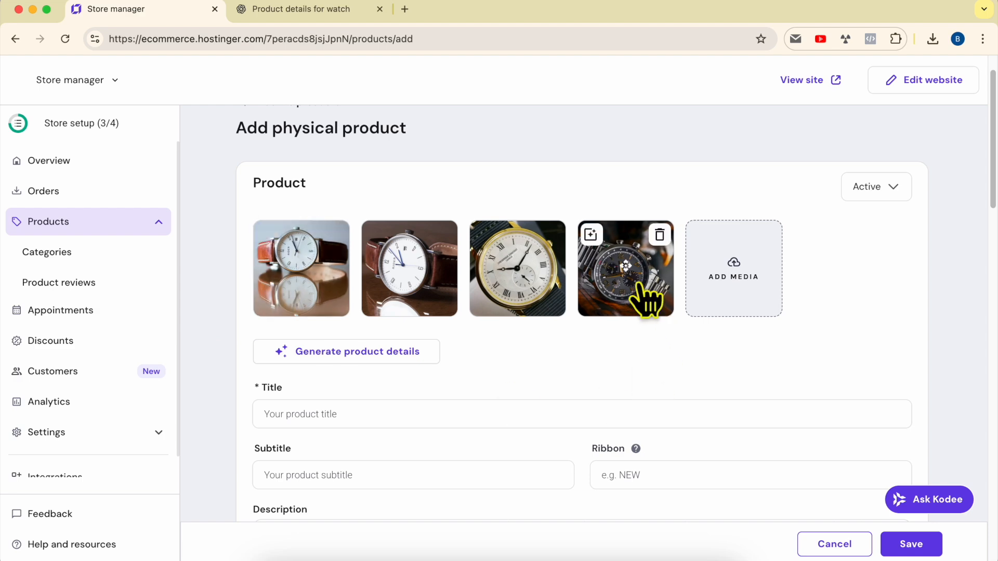
{"action": "left_click_drag", "start_coordinate": [623, 273], "coordinate": [512, 278]}
{"action": "left_click_drag", "start_coordinate": [630, 289], "coordinate": [512, 280]}
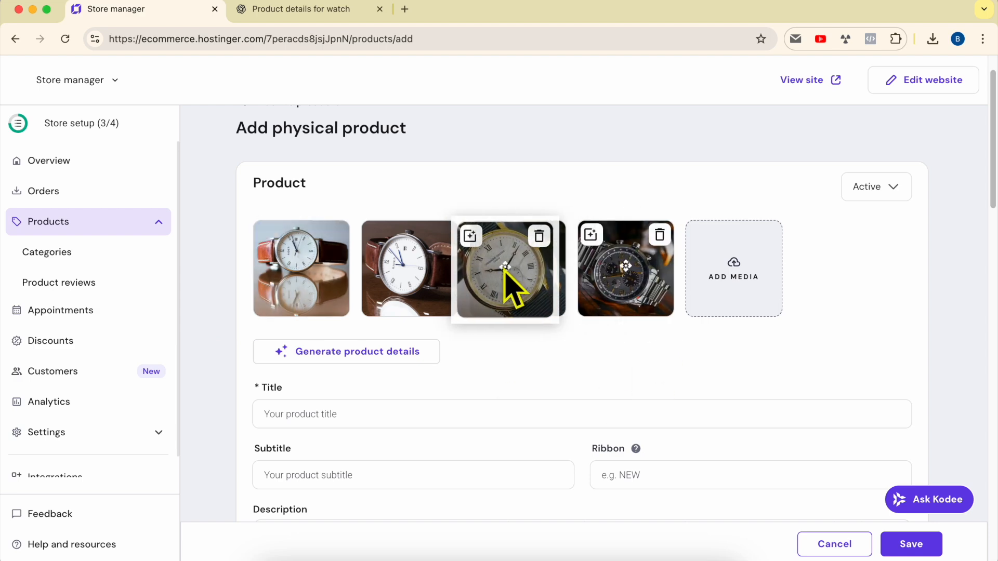
{"action": "left_click_drag", "start_coordinate": [583, 269], "coordinate": [615, 329]}
Copy the title "Classic Minimalist Rider Watch – Brown Leather Strap" from ChatGPT into the product's title.
{"action": "scroll", "coordinate": [572, 342], "scroll_direction": "down", "scroll_amount": 4}
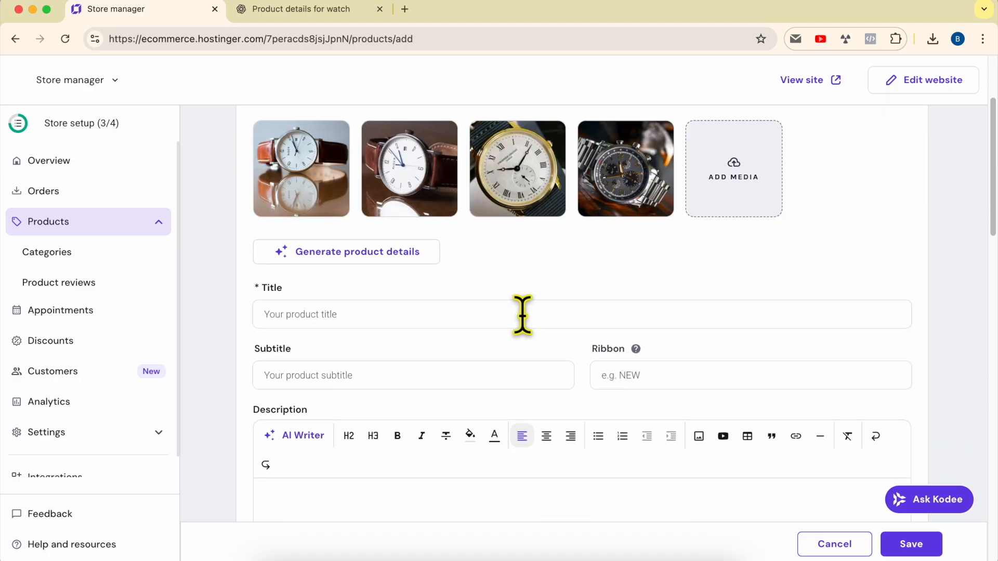
{"action": "left_click", "coordinate": [326, 295]}
{"action": "left_click", "coordinate": [291, 11]}
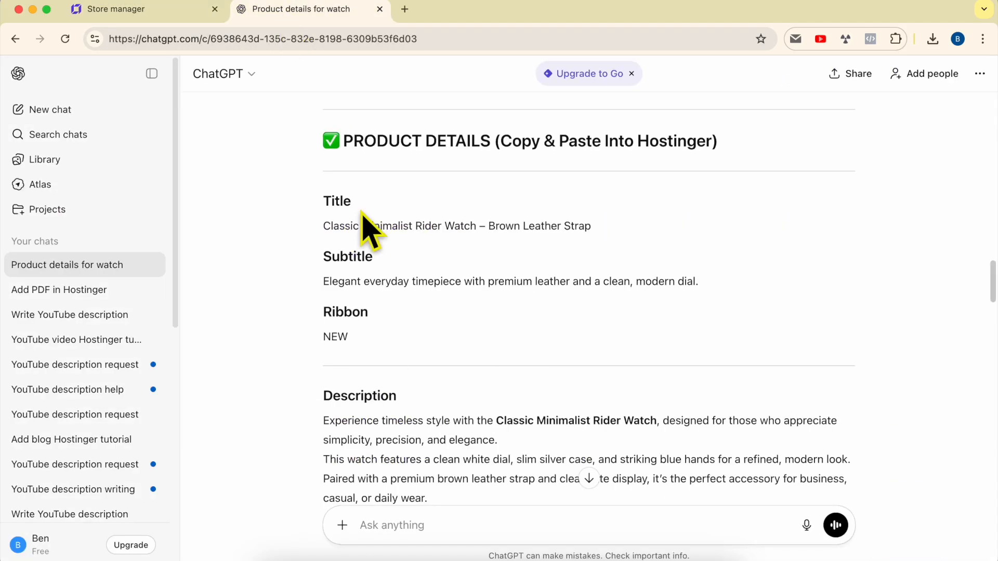
{"action": "triple_click", "coordinate": [382, 226]}
{"action": "key", "text": "super+c"}
{"action": "left_click", "coordinate": [153, 11]}
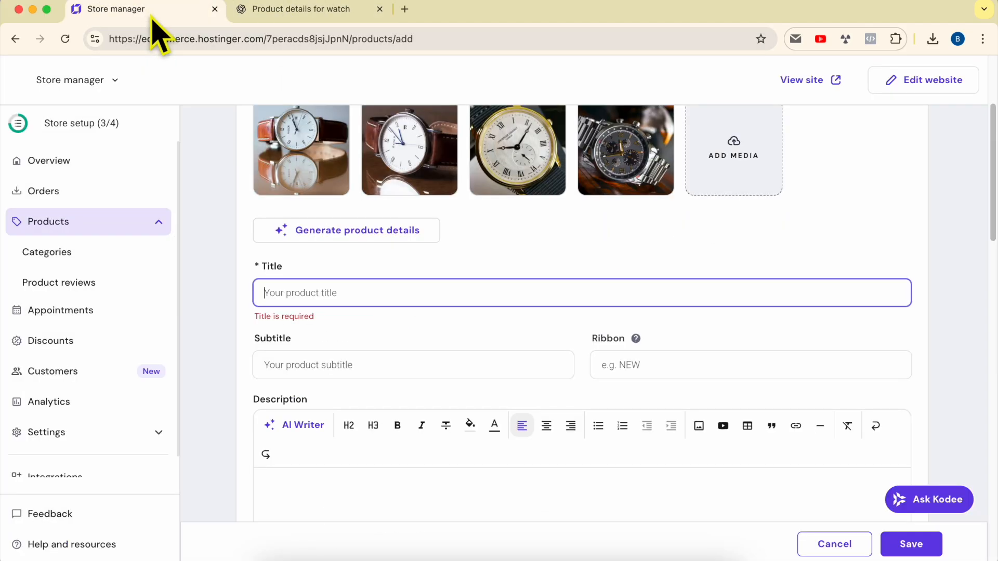
{"action": "key", "text": "super+v"}
Copy the subtitle "Elegant everyday timepiece with premium leather and a clean, modern dial." from ChatGPT into the product's subtitle.
{"action": "left_click", "coordinate": [255, 9]}
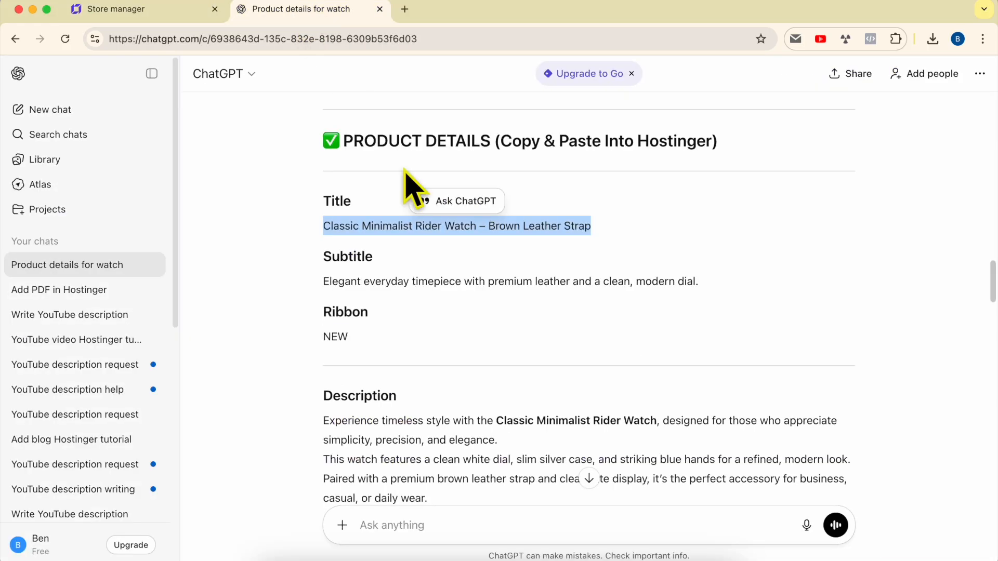
{"action": "triple_click", "coordinate": [427, 280]}
{"action": "key", "text": "super+c"}
{"action": "left_click", "coordinate": [197, 10]}
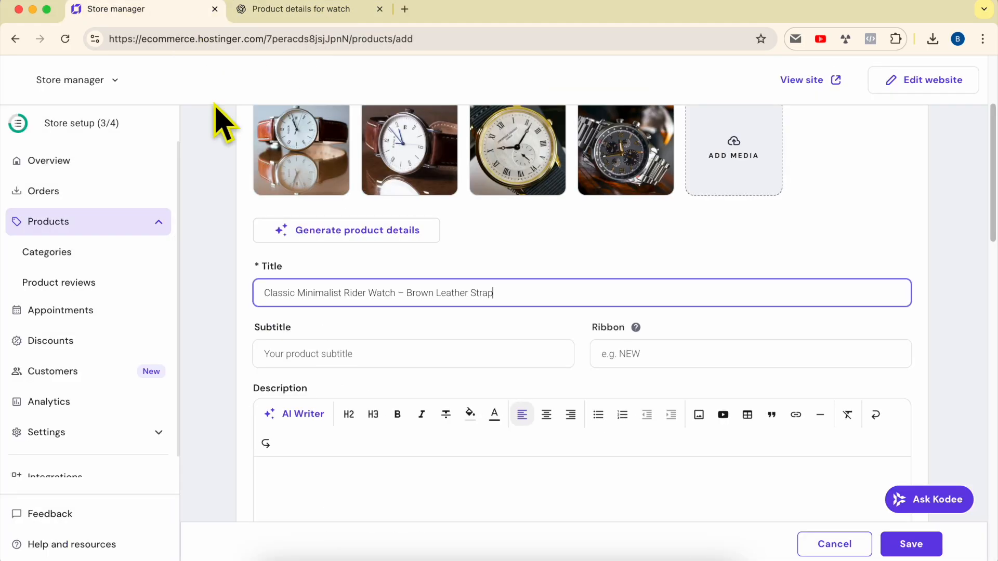
{"action": "left_click", "coordinate": [326, 347]}
{"action": "key", "text": "super+v"}
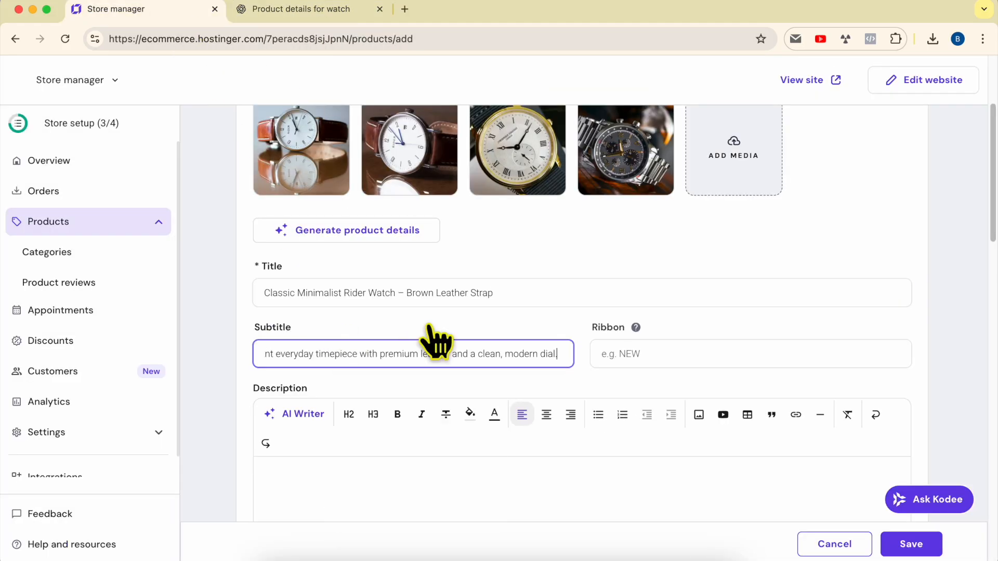
Copy the ribbon text "NEW" from ChatGPT into the product's ribbon.
{"action": "left_click", "coordinate": [293, 11]}
{"action": "double_click", "coordinate": [335, 337]}
{"action": "key", "text": "super+c"}
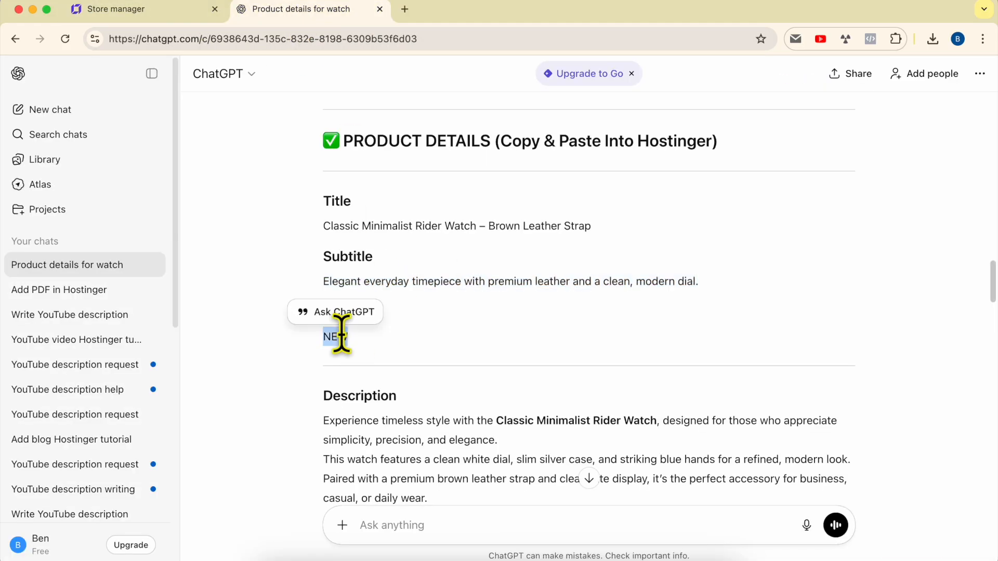
{"action": "left_click", "coordinate": [156, 9]}
{"action": "left_click", "coordinate": [634, 358]}
{"action": "key", "text": "super+v"}
Copy the full description from ChatGPT, from "Experience timeless style" through "Warranty card", into the product's description.
{"action": "scroll", "coordinate": [514, 291], "scroll_direction": "down", "scroll_amount": 3}
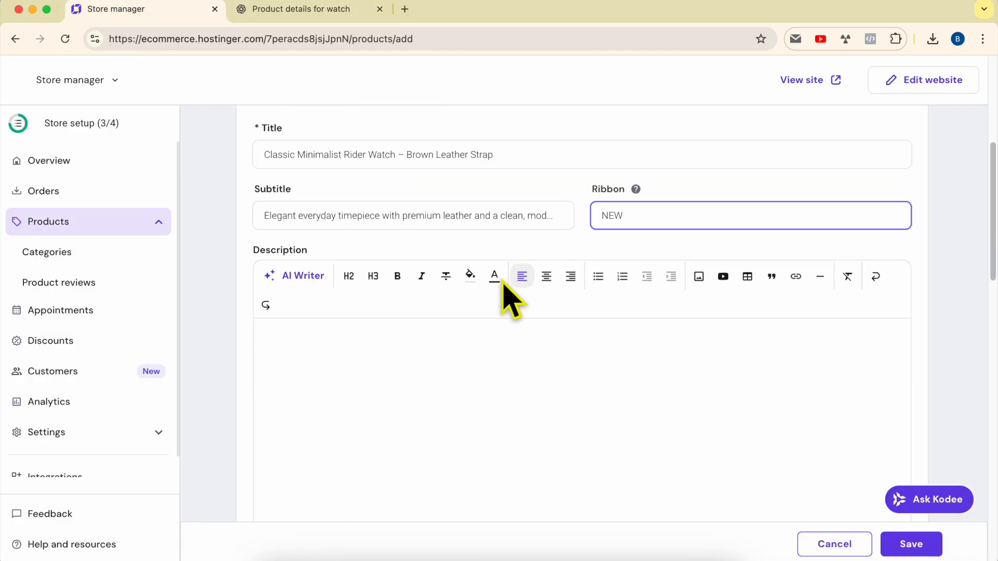
{"action": "left_click", "coordinate": [297, 10]}
{"action": "triple_click", "coordinate": [385, 419]}
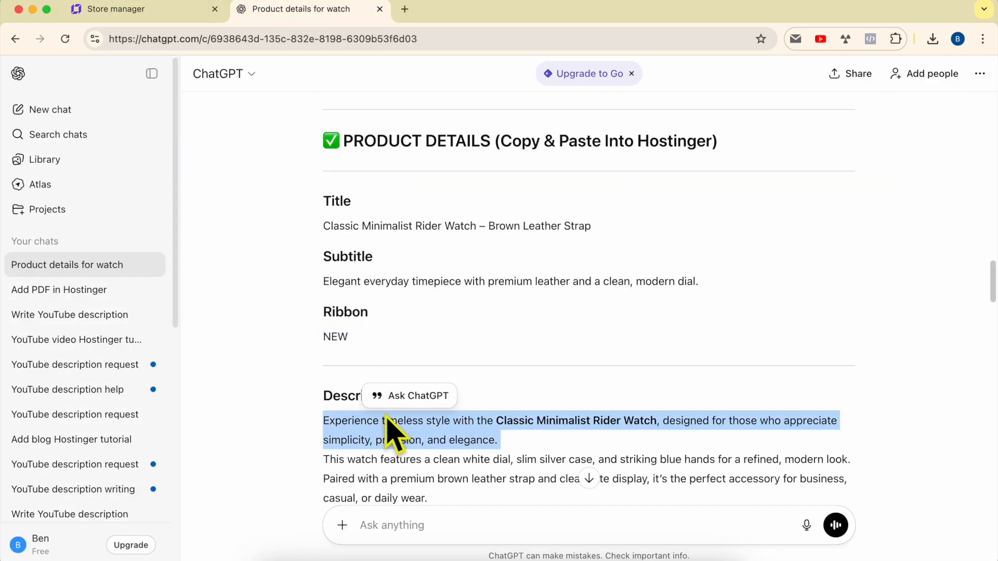
{"action": "scroll", "coordinate": [457, 441], "scroll_direction": "down", "scroll_amount": 3}
{"action": "scroll", "coordinate": [464, 447], "scroll_direction": "down", "scroll_amount": 7}
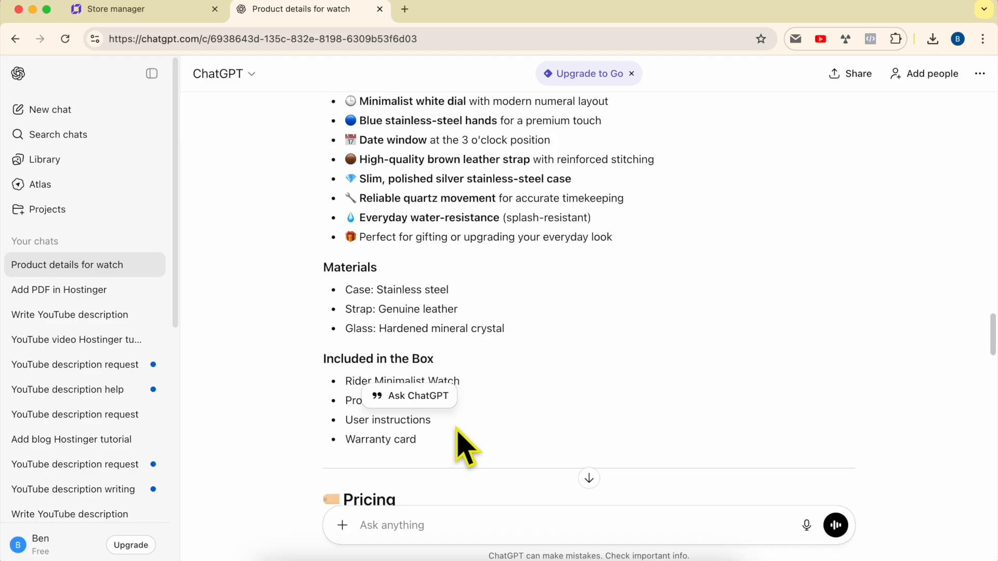
{"action": "left_click", "coordinate": [480, 423], "text": "shift"}
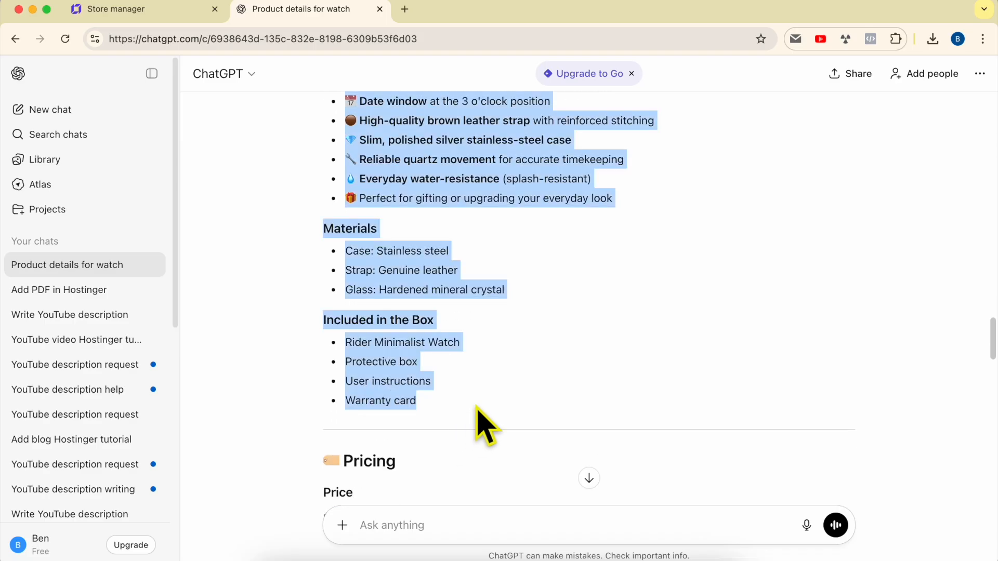
{"action": "key", "text": "super+c"}
{"action": "left_click", "coordinate": [145, 10]}
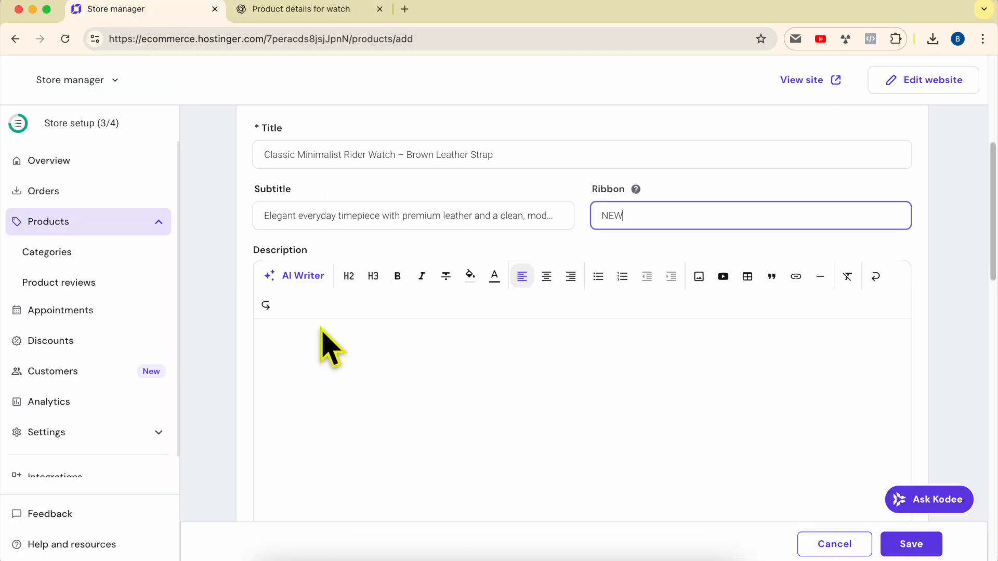
{"action": "left_click", "coordinate": [323, 340]}
{"action": "key", "text": "super+v"}
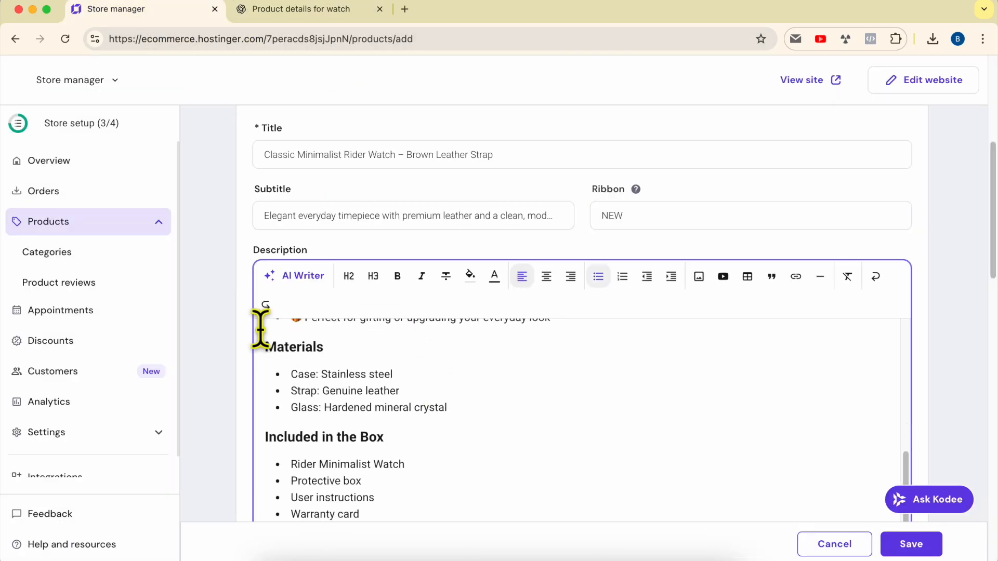
Copy the price from the ChatGPT pricing section and set the product's price to $129.
{"action": "scroll", "coordinate": [260, 327], "scroll_direction": "down", "scroll_amount": 10}
{"action": "left_click", "coordinate": [265, 10]}
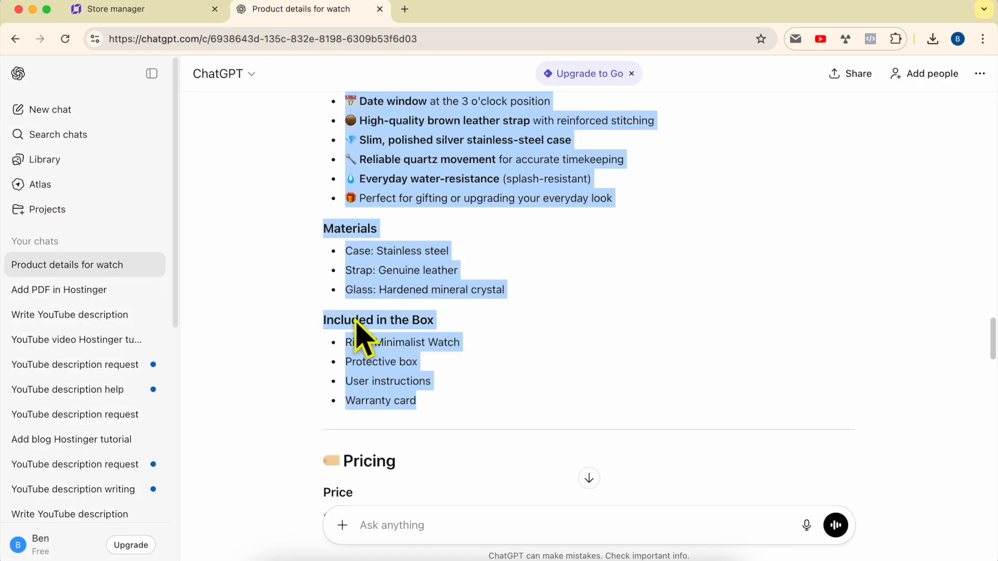
{"action": "scroll", "coordinate": [364, 338], "scroll_direction": "down", "scroll_amount": 5}
{"action": "left_click_drag", "start_coordinate": [324, 383], "coordinate": [343, 384]}
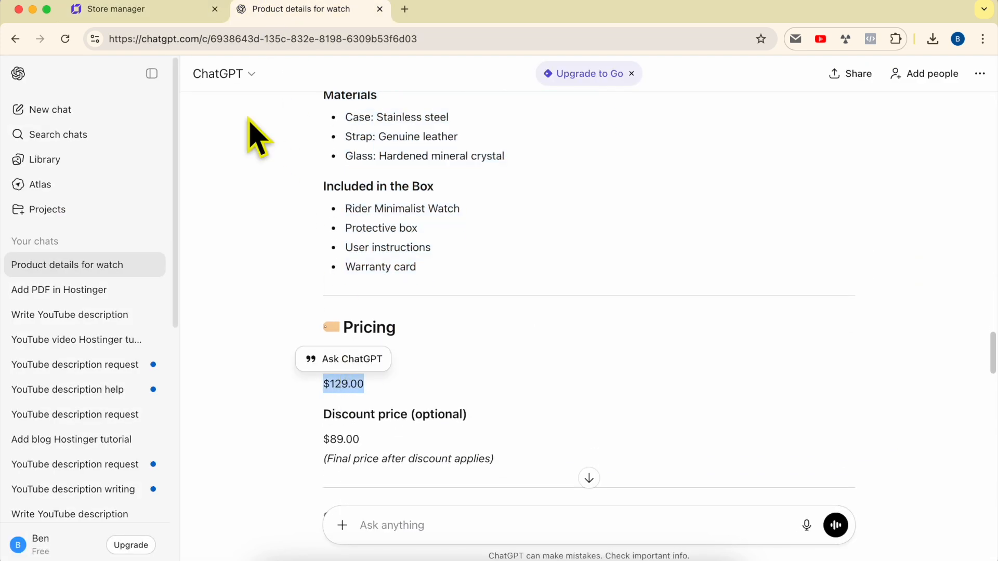
{"action": "key", "text": "super+c"}
{"action": "left_click", "coordinate": [143, 8]}
{"action": "left_click", "coordinate": [314, 242]}
{"action": "key", "text": "super+v"}
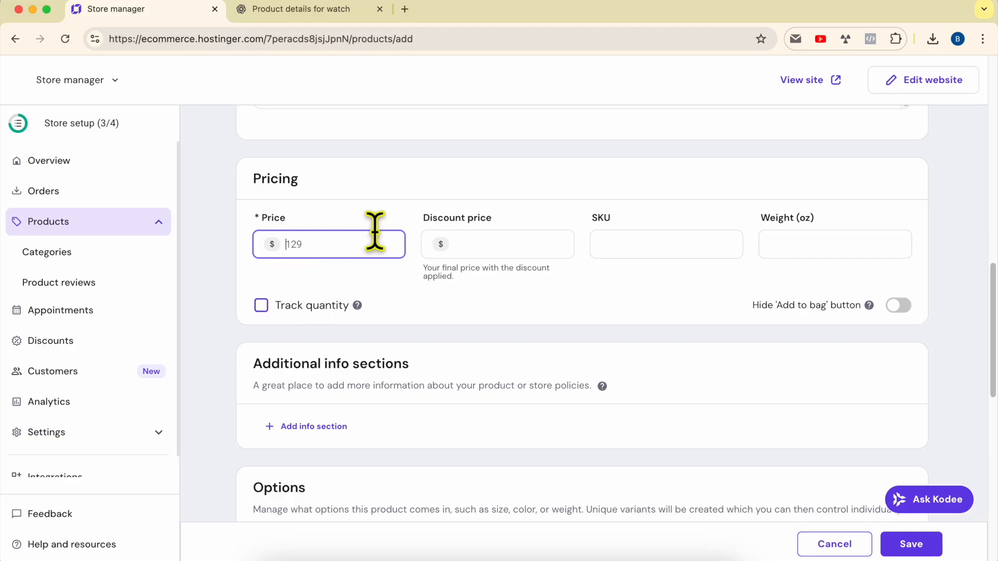
Look up the discount price in ChatGPT and set the product's discount price to $89.
{"action": "left_click", "coordinate": [291, 10]}
{"action": "scroll", "coordinate": [355, 432], "scroll_direction": "down", "scroll_amount": 1}
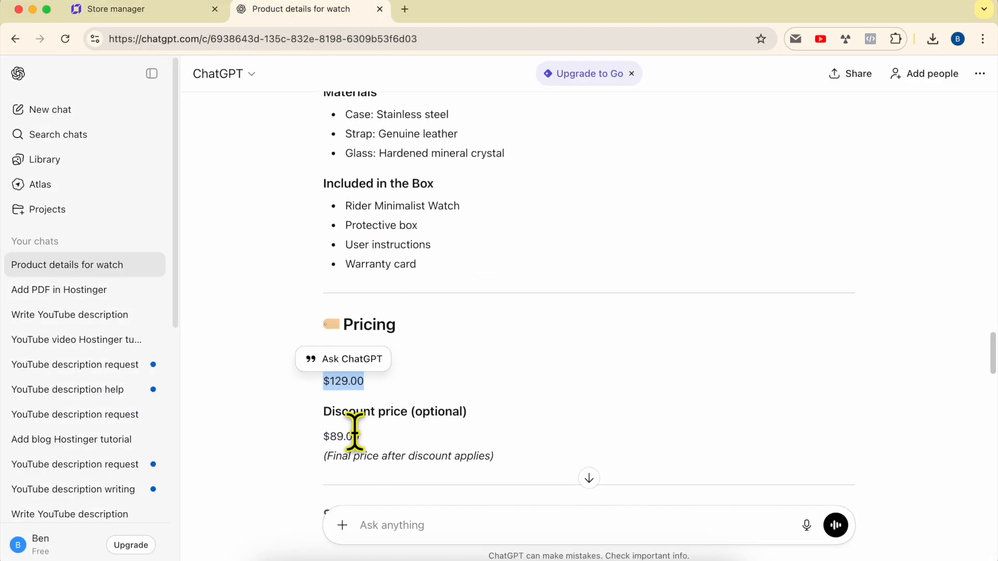
{"action": "left_click_drag", "start_coordinate": [324, 437], "coordinate": [383, 453]}
{"action": "key", "text": "super+c"}
{"action": "left_click", "coordinate": [156, 10]}
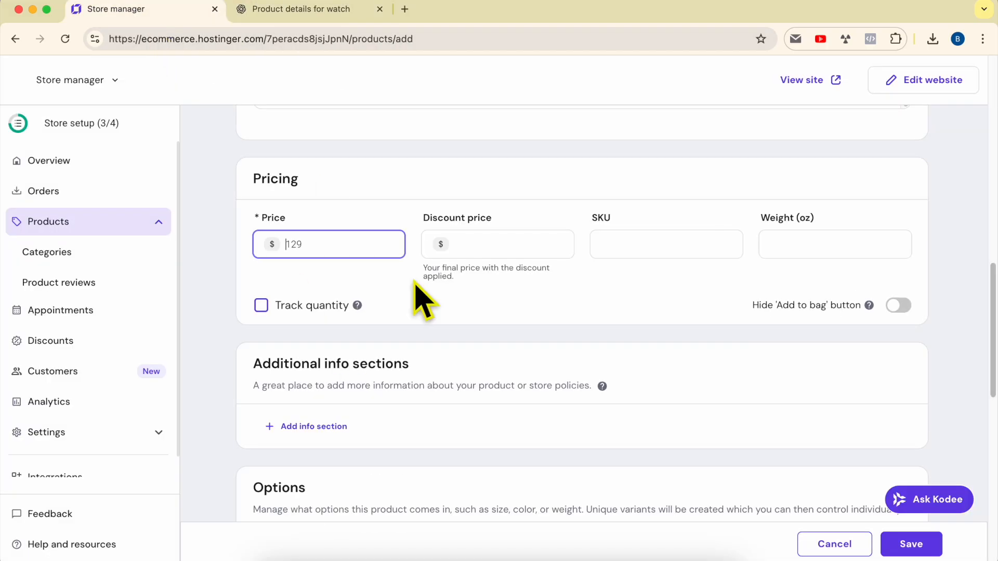
{"action": "left_click", "coordinate": [509, 247]}
{"action": "type", "text": "89"}
Copy the SKU RW-CL-BR01 from ChatGPT into the product's SKU.
{"action": "left_click", "coordinate": [306, 11]}
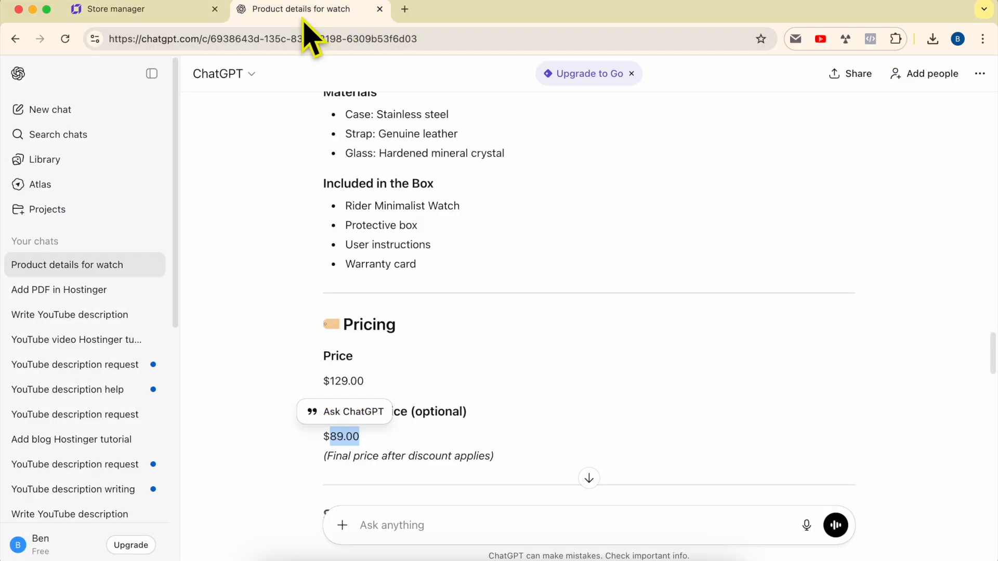
{"action": "scroll", "coordinate": [442, 390], "scroll_direction": "down", "scroll_amount": 3}
{"action": "scroll", "coordinate": [385, 364], "scroll_direction": "down", "scroll_amount": 1}
{"action": "left_click_drag", "start_coordinate": [388, 365], "coordinate": [323, 365]}
{"action": "key", "text": "super+c"}
{"action": "left_click", "coordinate": [145, 9]}
{"action": "left_click", "coordinate": [707, 244]}
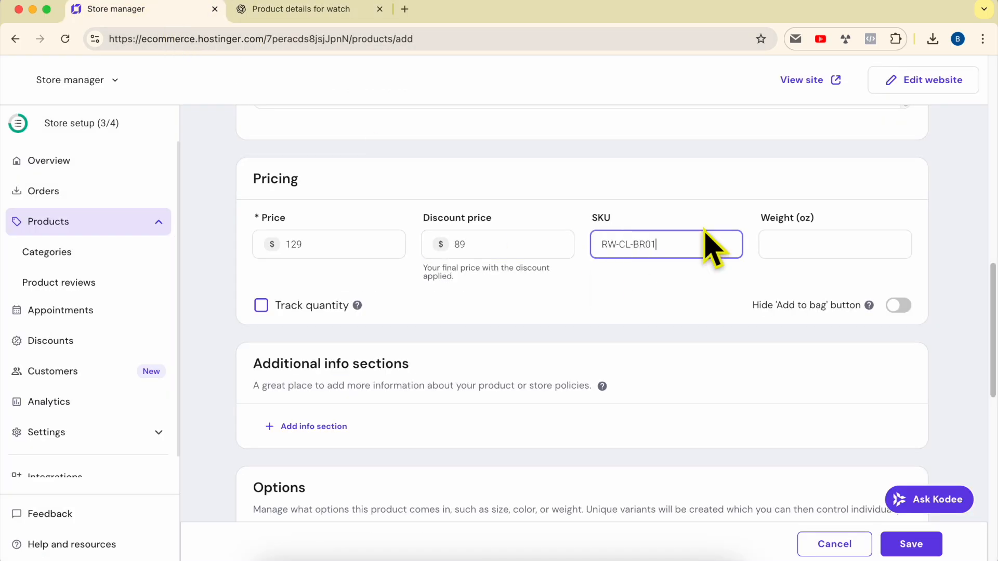
{"action": "key", "text": "super+v"}
Look up the weight in ChatGPT and set the product's weight to 4 oz.
{"action": "left_click", "coordinate": [263, 10]}
{"action": "scroll", "coordinate": [367, 345], "scroll_direction": "down", "scroll_amount": 4}
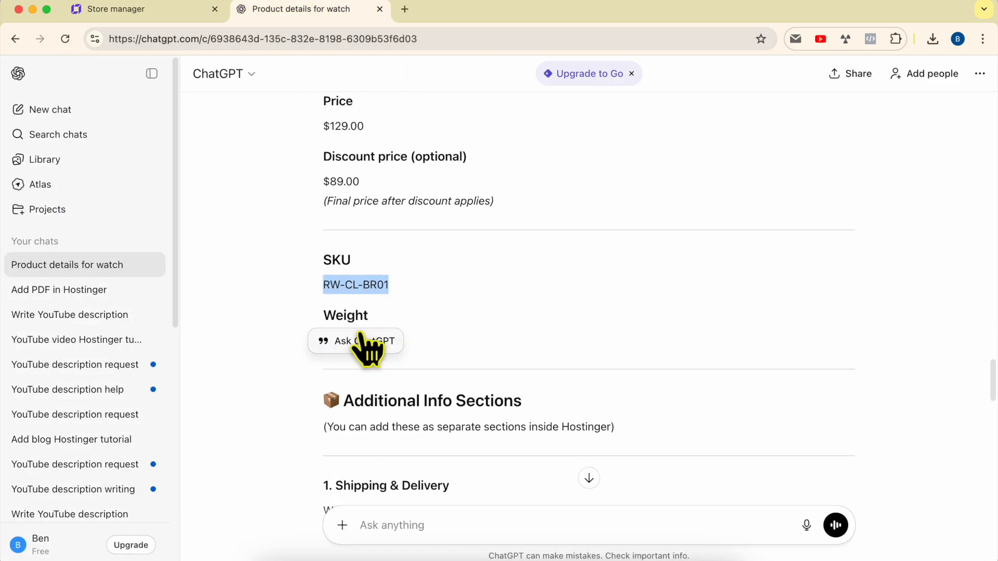
{"action": "left_click", "coordinate": [155, 14]}
{"action": "left_click", "coordinate": [844, 244]}
{"action": "type", "text": "4"}
{"action": "scroll", "coordinate": [529, 318], "scroll_direction": "down", "scroll_amount": 1}
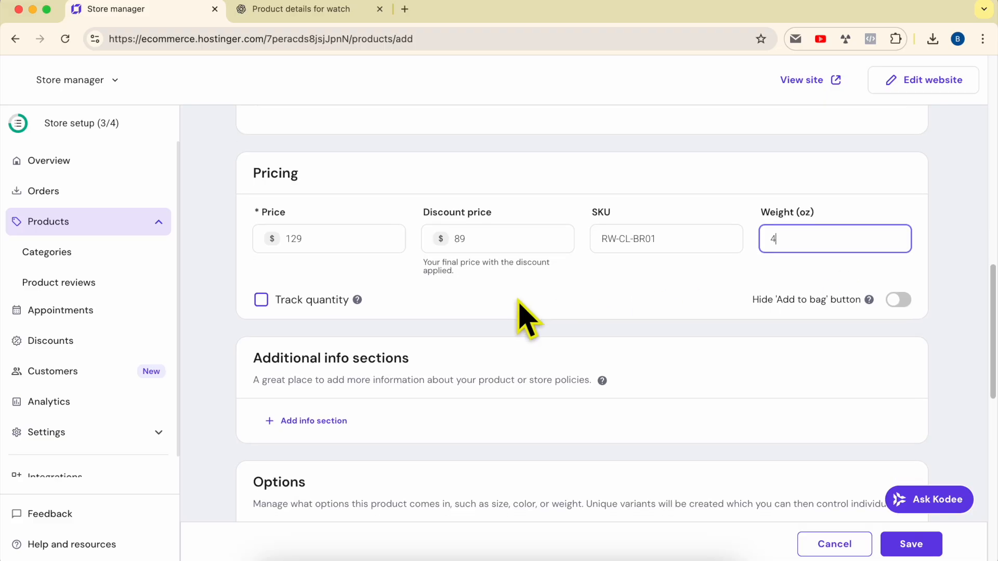
Turn on quantity tracking for the product and set its quantity to 100.
{"action": "left_click", "coordinate": [328, 294]}
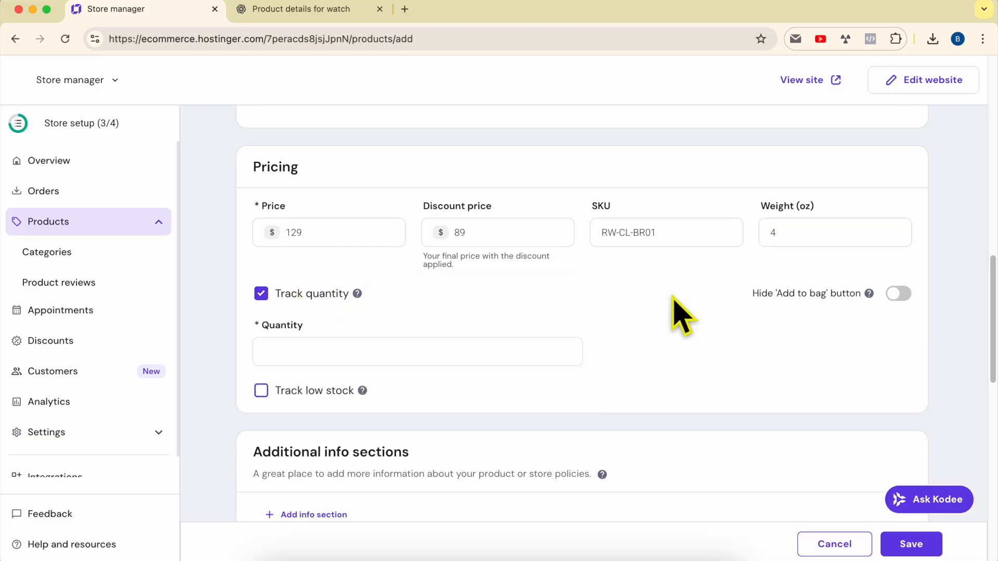
{"action": "scroll", "coordinate": [572, 297], "scroll_direction": "up", "scroll_amount": 5}
{"action": "scroll", "coordinate": [490, 319], "scroll_direction": "down", "scroll_amount": 4}
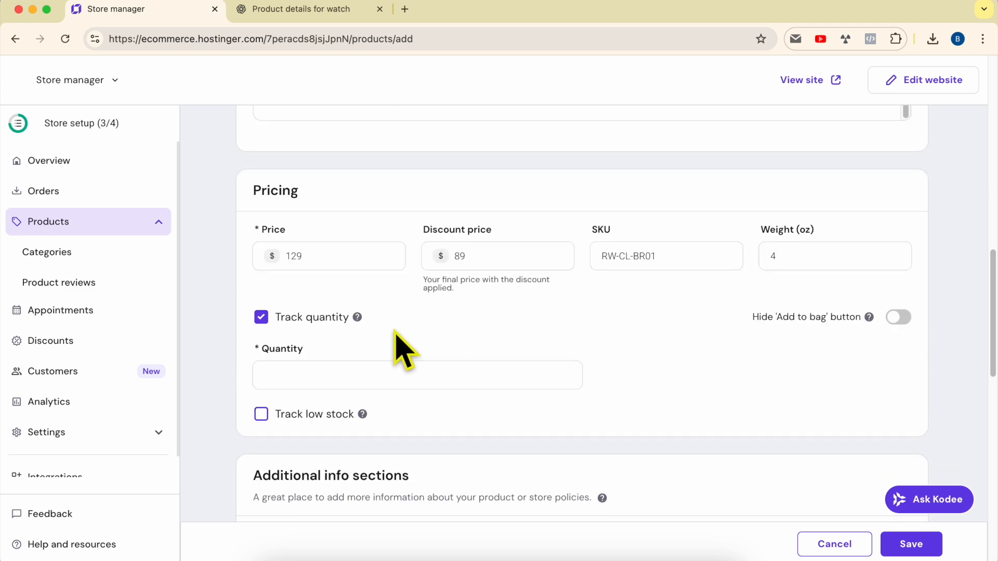
{"action": "left_click", "coordinate": [322, 364]}
{"action": "type", "text": "100"}
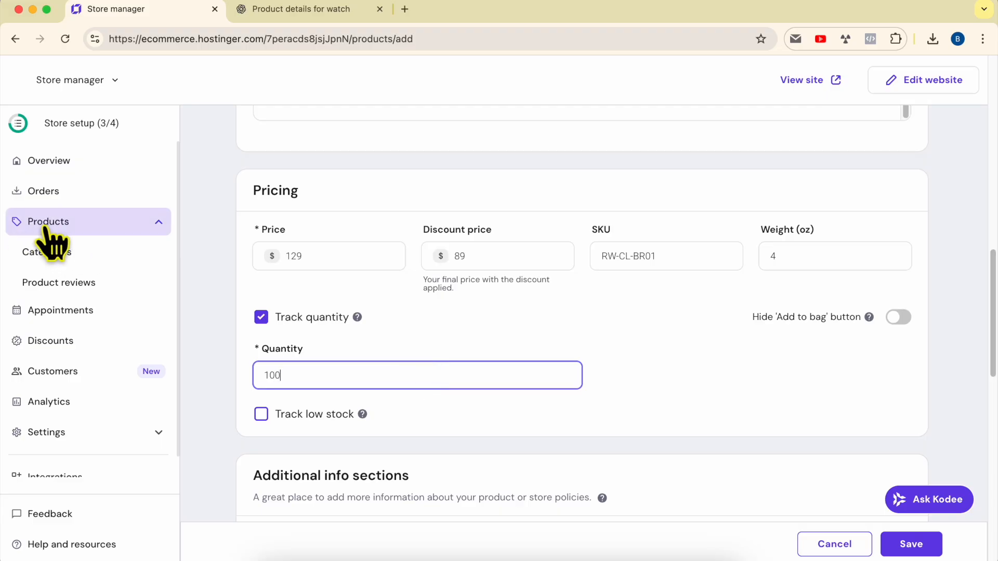
Check the existing products' stock status in a separate Products tab, and turn off quantity tracking for the new product.
{"action": "left_click", "coordinate": [111, 218], "text": "super"}
{"action": "left_click", "coordinate": [273, 15]}
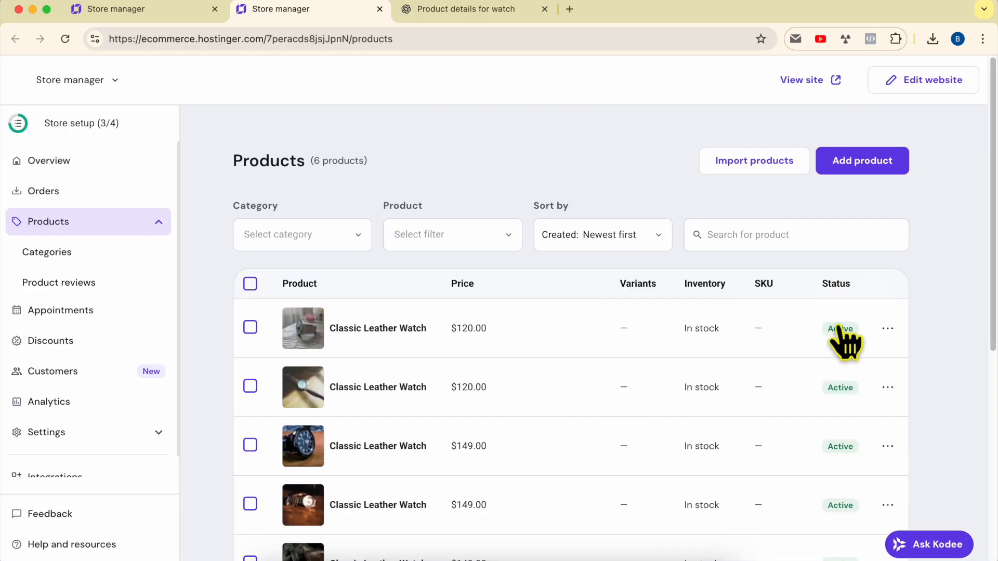
{"action": "left_click", "coordinate": [145, 8]}
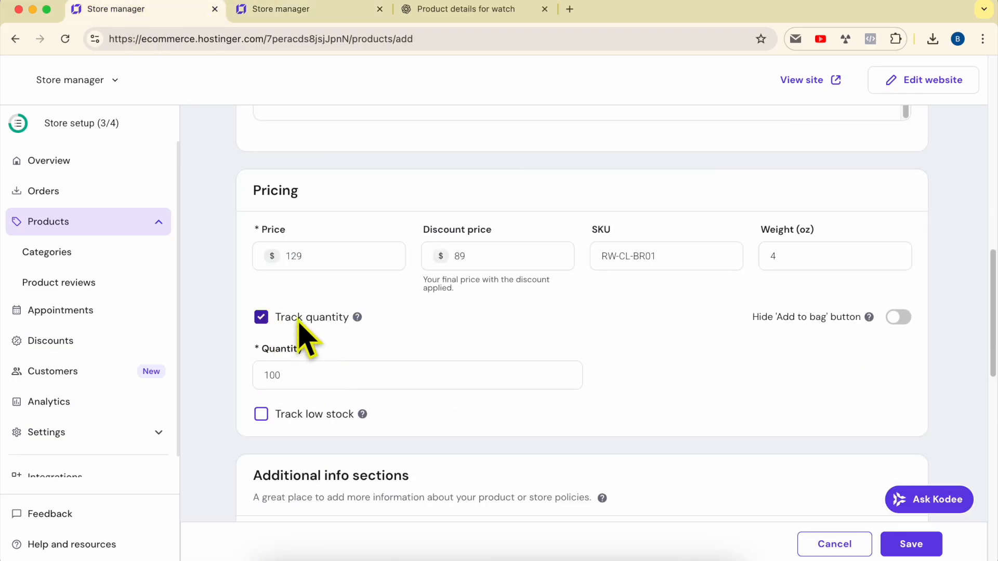
{"action": "left_click", "coordinate": [261, 318]}
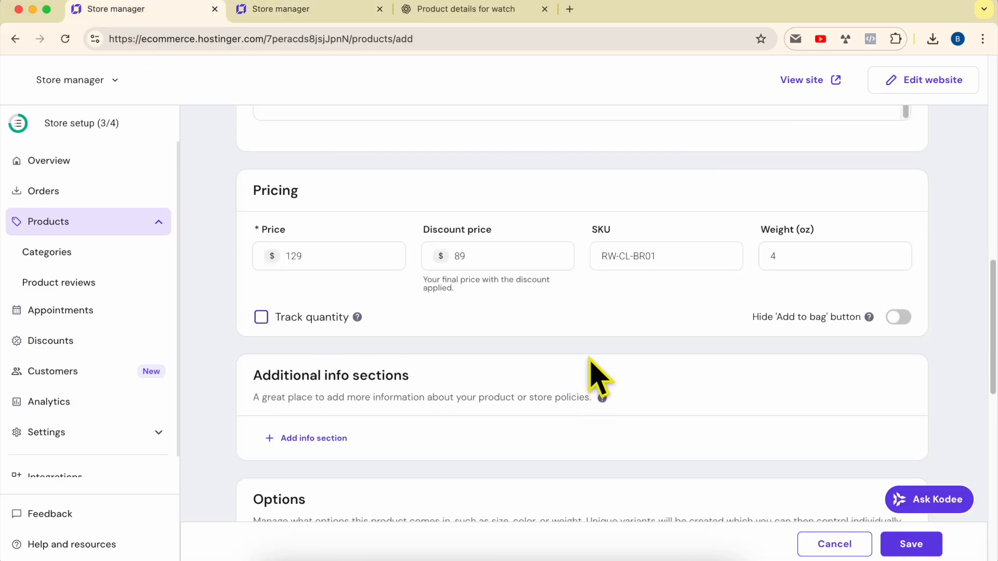
Start a new additional info section titled "Shipping & Delivery", copying the title from ChatGPT.
{"action": "scroll", "coordinate": [358, 364], "scroll_direction": "down", "scroll_amount": 1}
{"action": "left_click_drag", "start_coordinate": [250, 352], "coordinate": [474, 363]}
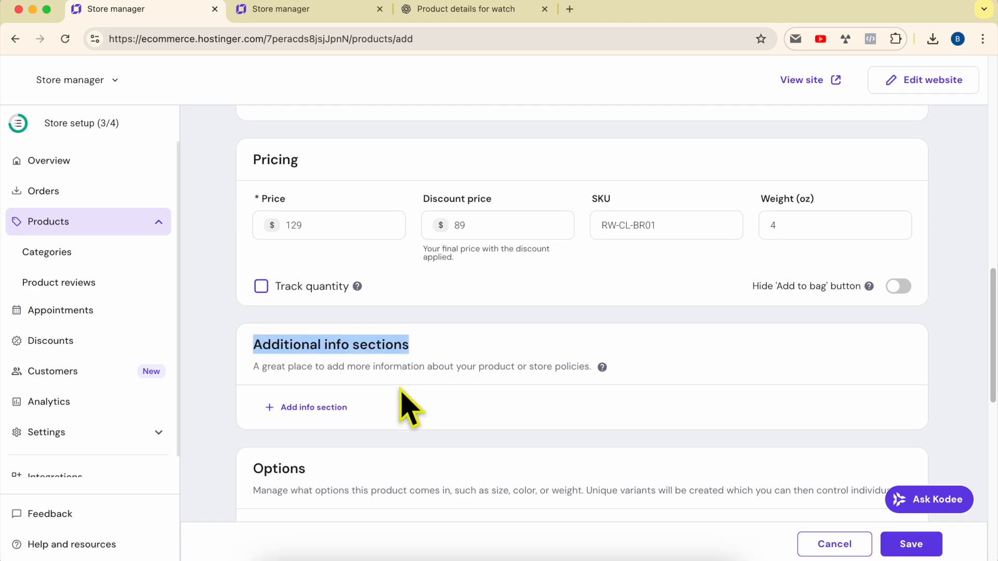
{"action": "scroll", "coordinate": [364, 384], "scroll_direction": "down", "scroll_amount": 2}
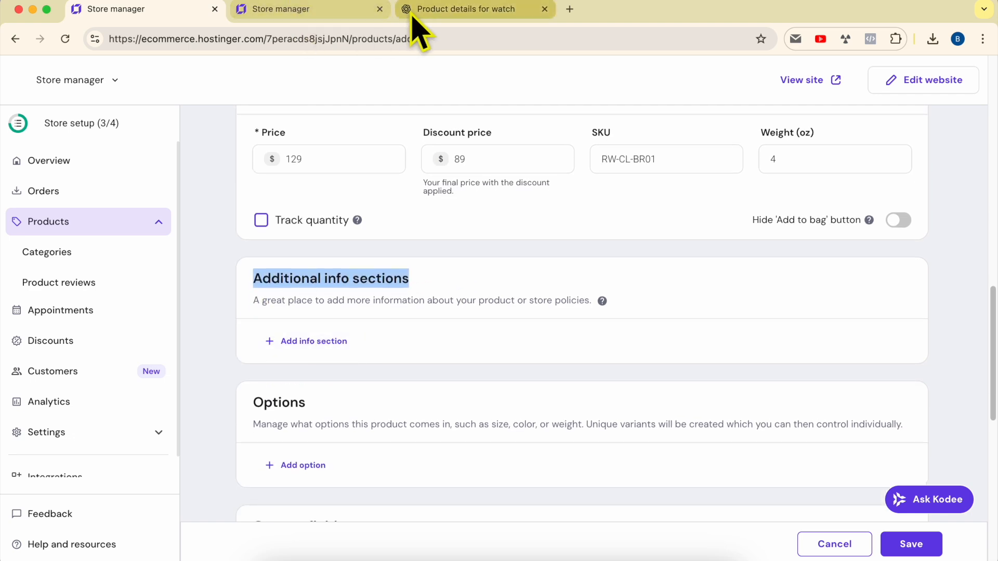
{"action": "left_click", "coordinate": [436, 9]}
{"action": "scroll", "coordinate": [453, 359], "scroll_direction": "down", "scroll_amount": 5}
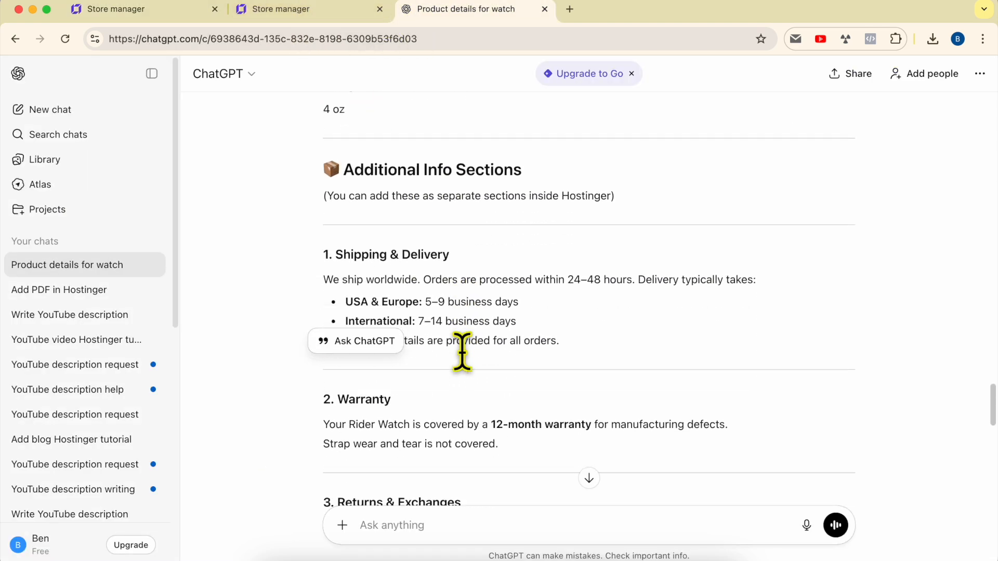
{"action": "triple_click", "coordinate": [402, 234]}
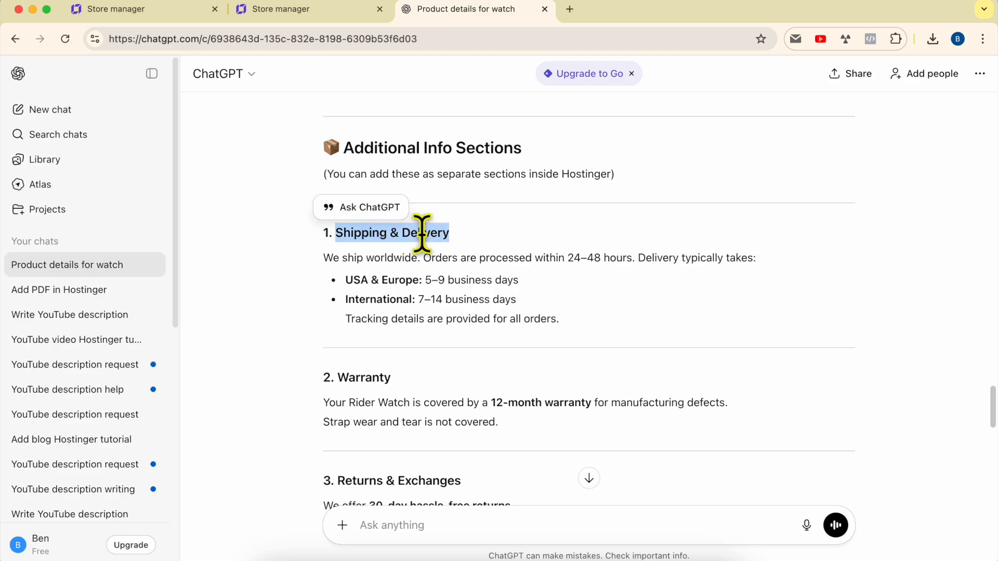
{"action": "left_click", "coordinate": [182, 10]}
{"action": "left_click", "coordinate": [332, 343]}
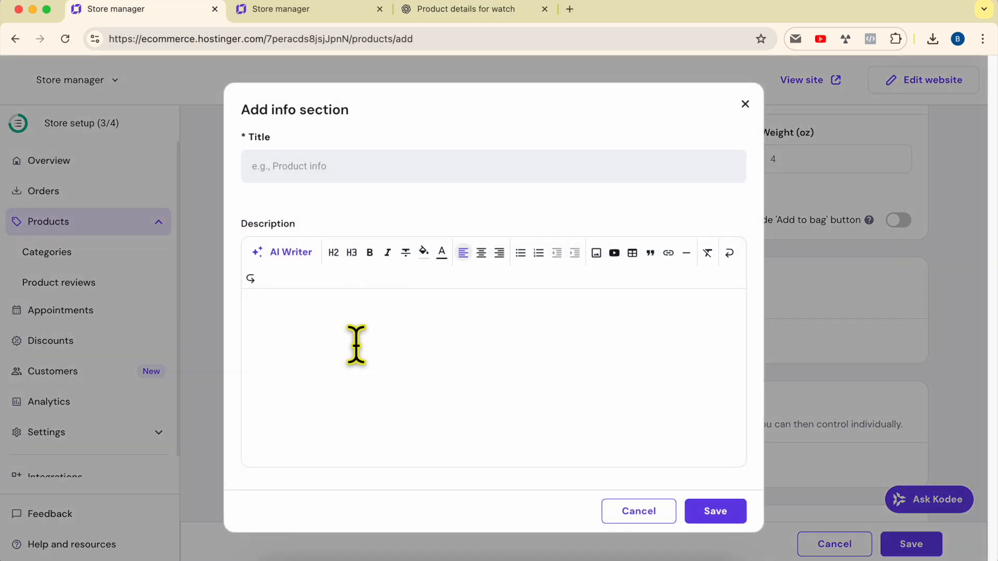
{"action": "key", "text": "super+v"}
Copy the shipping text from ChatGPT, from "We ship worldwide" through the tracking details line, into the section's description and save it.
{"action": "left_click", "coordinate": [432, 10]}
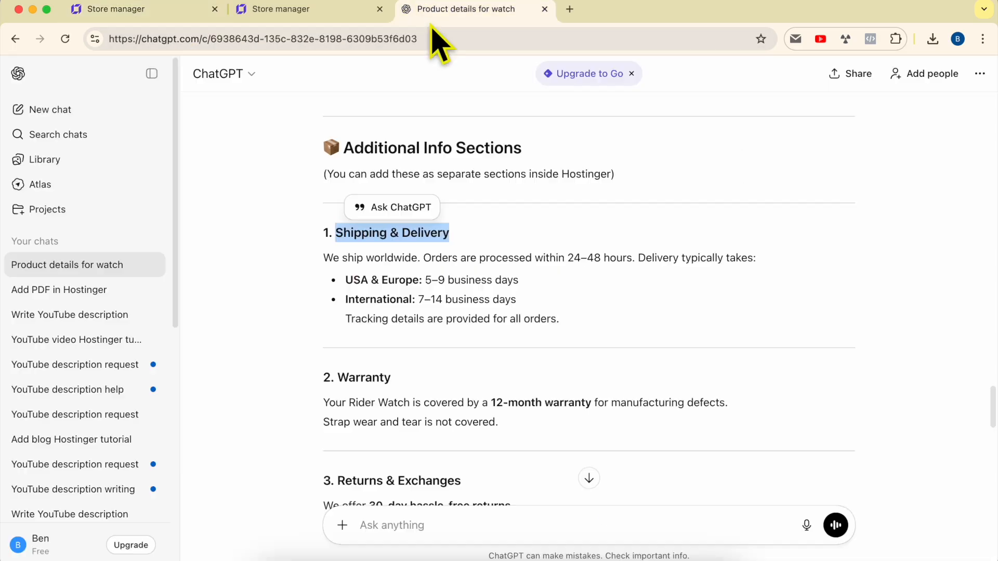
{"action": "triple_click", "coordinate": [430, 260]}
{"action": "left_click_drag", "start_coordinate": [430, 259], "coordinate": [583, 333]}
{"action": "key", "text": "super+c"}
{"action": "left_click", "coordinate": [174, 11]}
{"action": "left_click", "coordinate": [383, 312]}
{"action": "key", "text": "super+v"}
{"action": "left_click", "coordinate": [715, 512]}
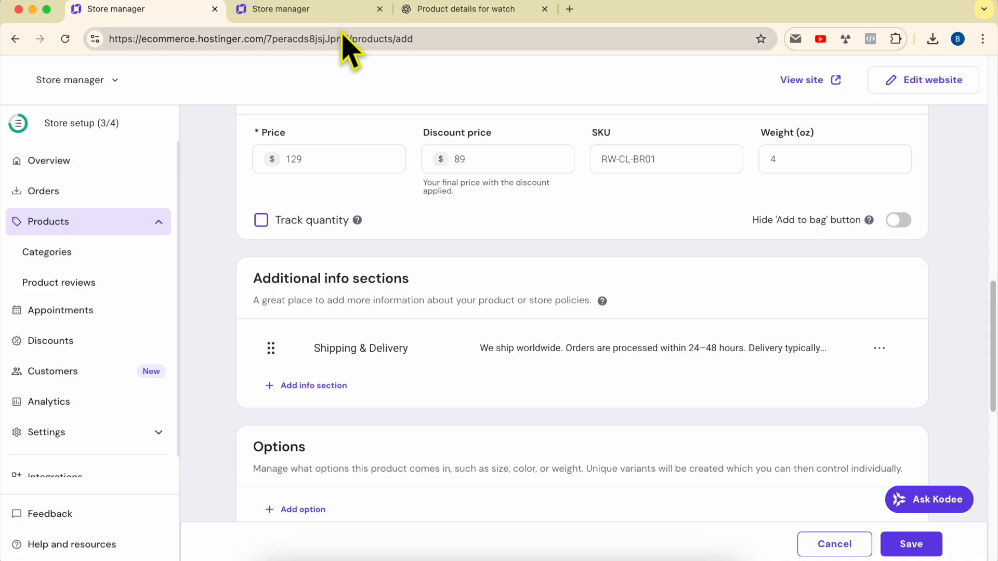
Start another info section and title it "Warranty", copied from the second section in ChatGPT.
{"action": "left_click", "coordinate": [430, 12]}
{"action": "left_click", "coordinate": [374, 370]}
{"action": "double_click", "coordinate": [374, 370]}
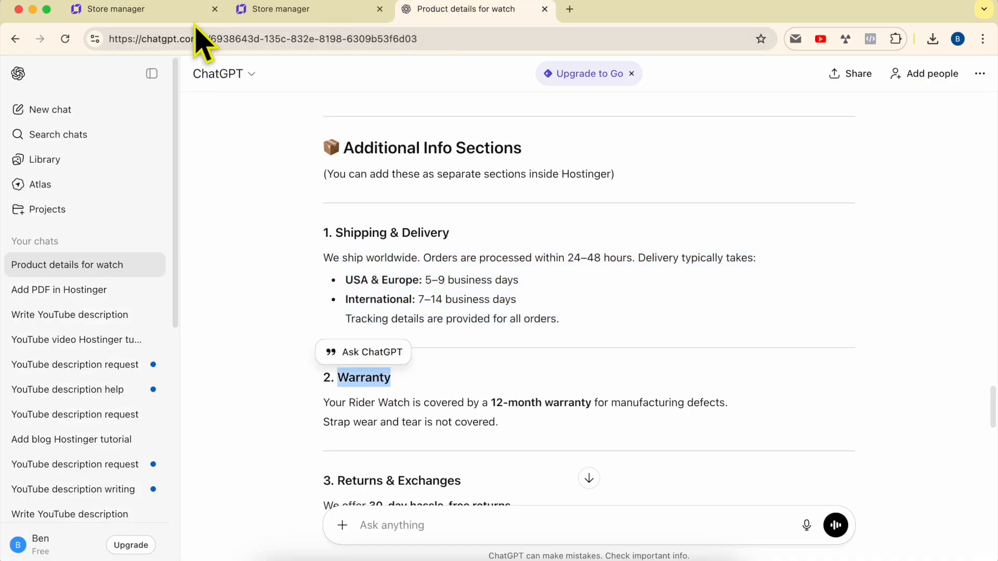
{"action": "left_click", "coordinate": [197, 11]}
{"action": "left_click", "coordinate": [312, 390]}
{"action": "left_click", "coordinate": [354, 166]}
{"action": "key", "text": "super+v"}
Copy both lines of the 12-month warranty text from ChatGPT into the Warranty section's description and save it.
{"action": "left_click", "coordinate": [456, 9]}
{"action": "triple_click", "coordinate": [386, 402]}
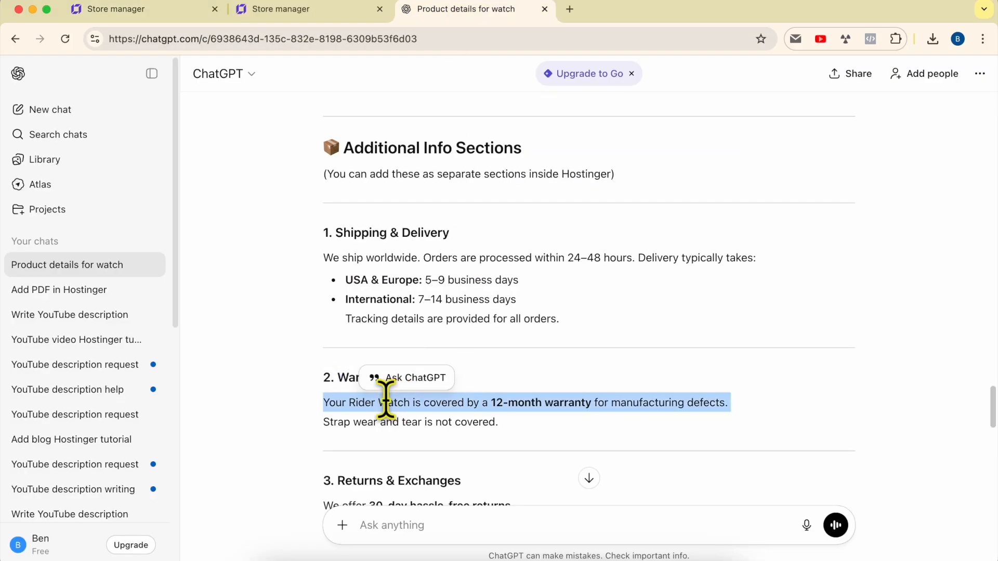
{"action": "left_click_drag", "start_coordinate": [391, 414], "coordinate": [535, 438]}
{"action": "key", "text": "super+c"}
{"action": "left_click", "coordinate": [120, 11]}
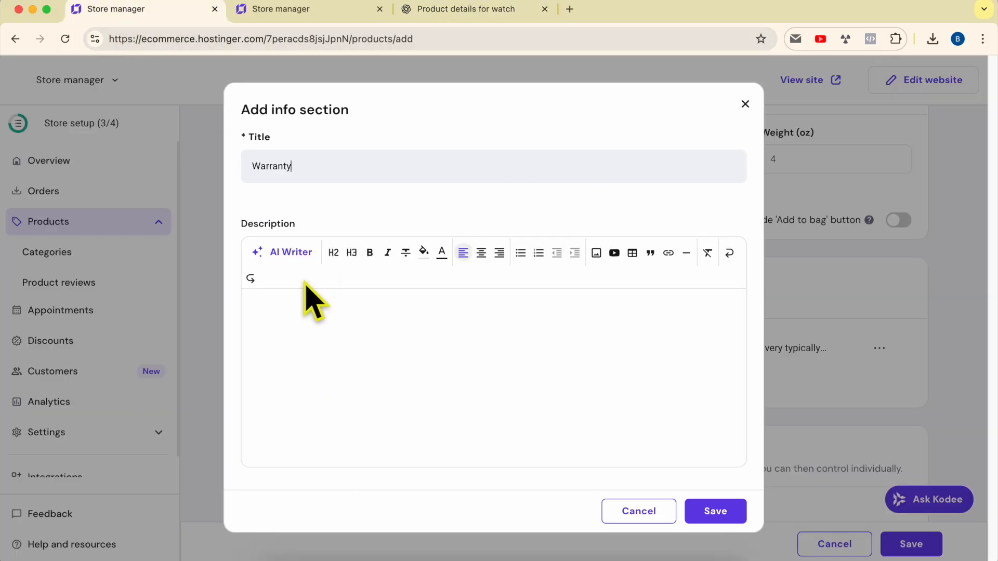
{"action": "left_click", "coordinate": [312, 307]}
{"action": "key", "text": "super+v"}
{"action": "left_click", "coordinate": [722, 515]}
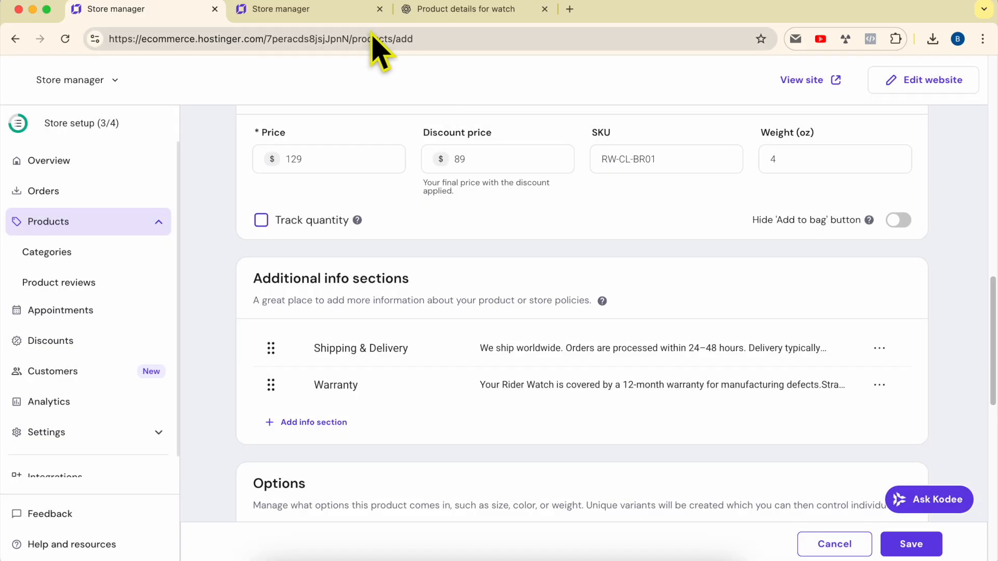
Start a third info section and title it "Returns & Exchanges", copied from ChatGPT.
{"action": "left_click", "coordinate": [452, 10]}
{"action": "left_click", "coordinate": [366, 479]}
{"action": "left_click_drag", "start_coordinate": [366, 479], "coordinate": [441, 477]}
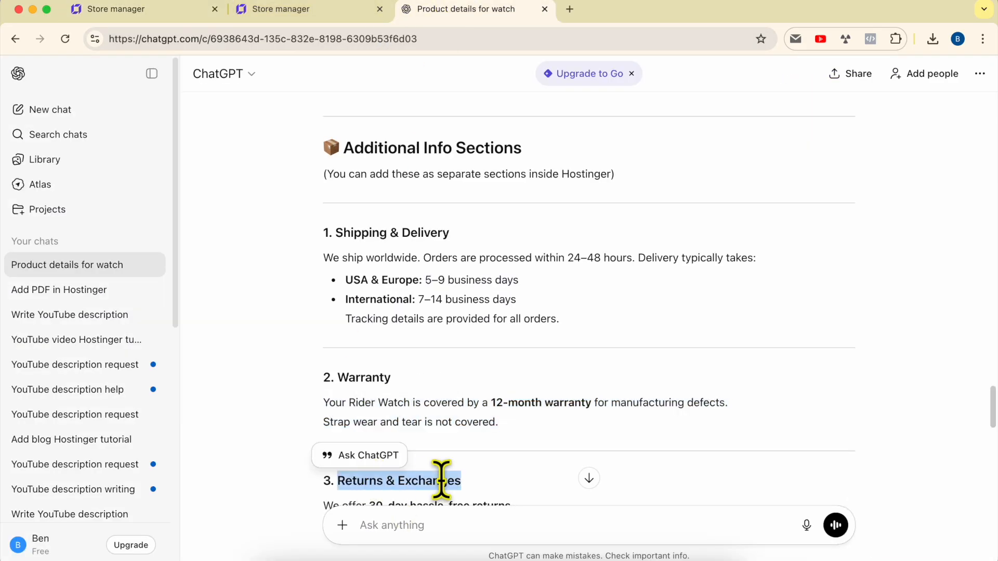
{"action": "left_click", "coordinate": [174, 15]}
{"action": "scroll", "coordinate": [364, 343], "scroll_direction": "down", "scroll_amount": 1}
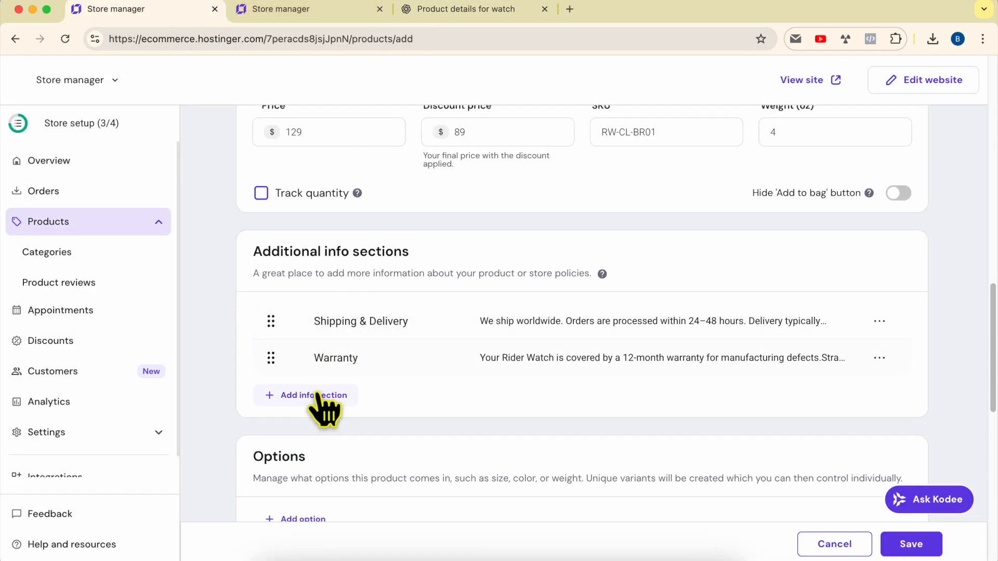
{"action": "left_click", "coordinate": [317, 397]}
{"action": "left_click", "coordinate": [337, 160]}
{"action": "key", "text": "super+v"}
Copy both lines of the 30-day returns text from ChatGPT into the Returns & Exchanges section's description and save it.
{"action": "left_click", "coordinate": [452, 11]}
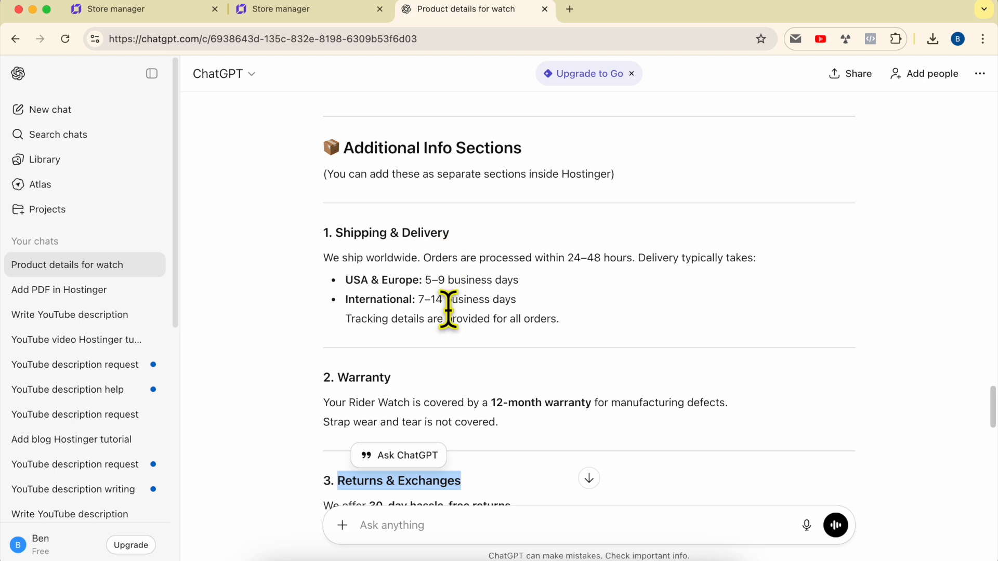
{"action": "scroll", "coordinate": [452, 406], "scroll_direction": "down", "scroll_amount": 5}
{"action": "left_click", "coordinate": [391, 187]}
{"action": "triple_click", "coordinate": [390, 187]}
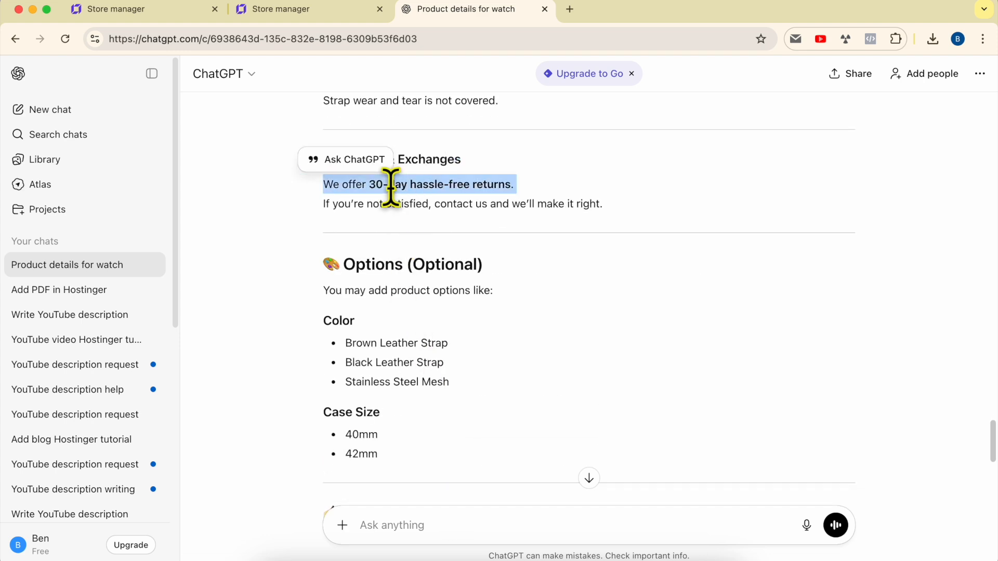
{"action": "left_click", "coordinate": [474, 194], "text": "shift"}
{"action": "left_click", "coordinate": [156, 11]}
{"action": "left_click", "coordinate": [463, 311]}
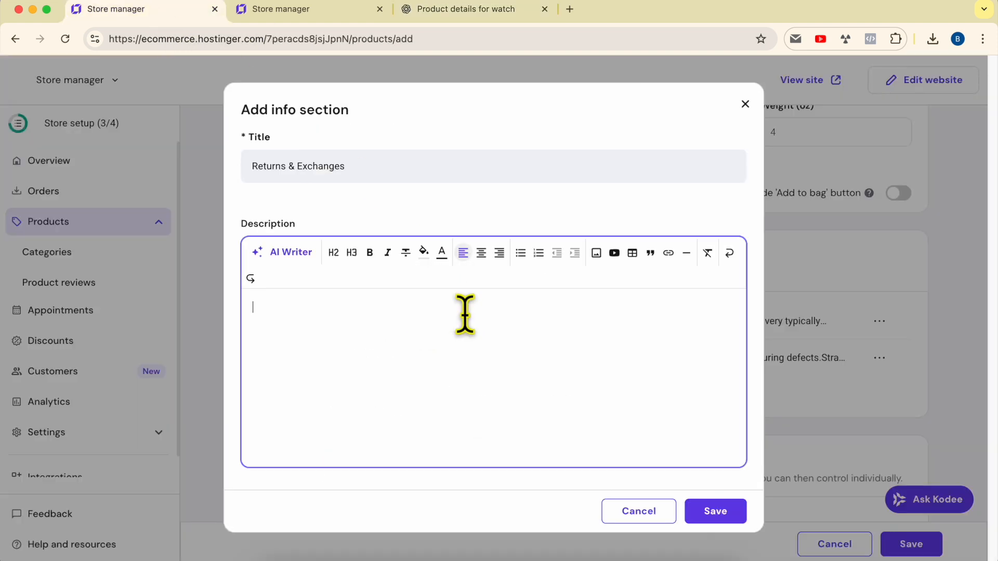
{"action": "key", "text": "super+v"}
{"action": "left_click", "coordinate": [717, 513]}
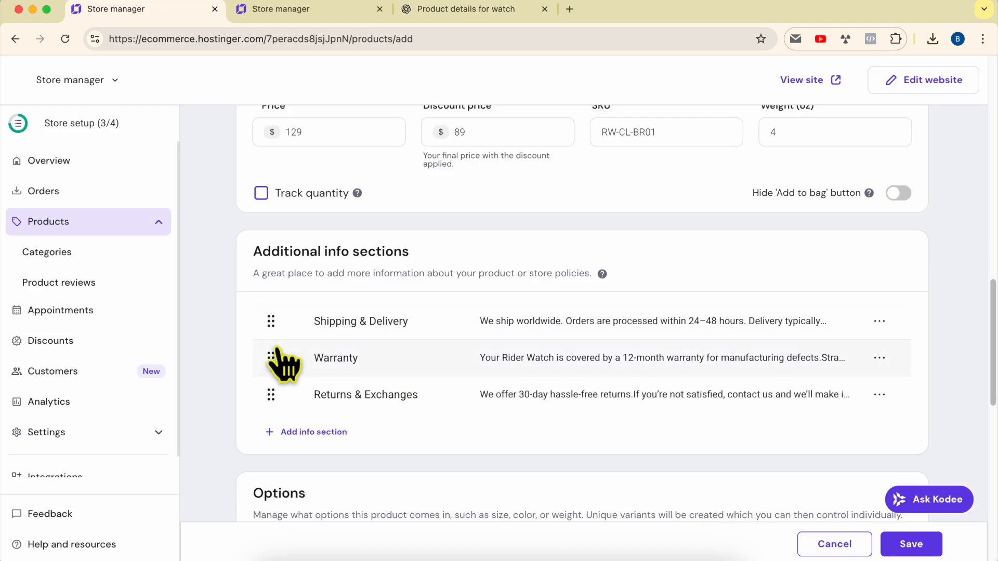
Reorder the additional info sections so that Warranty comes before Shipping & Delivery.
{"action": "left_click_drag", "start_coordinate": [271, 357], "coordinate": [263, 332]}
{"action": "scroll", "coordinate": [367, 440], "scroll_direction": "down", "scroll_amount": 5}
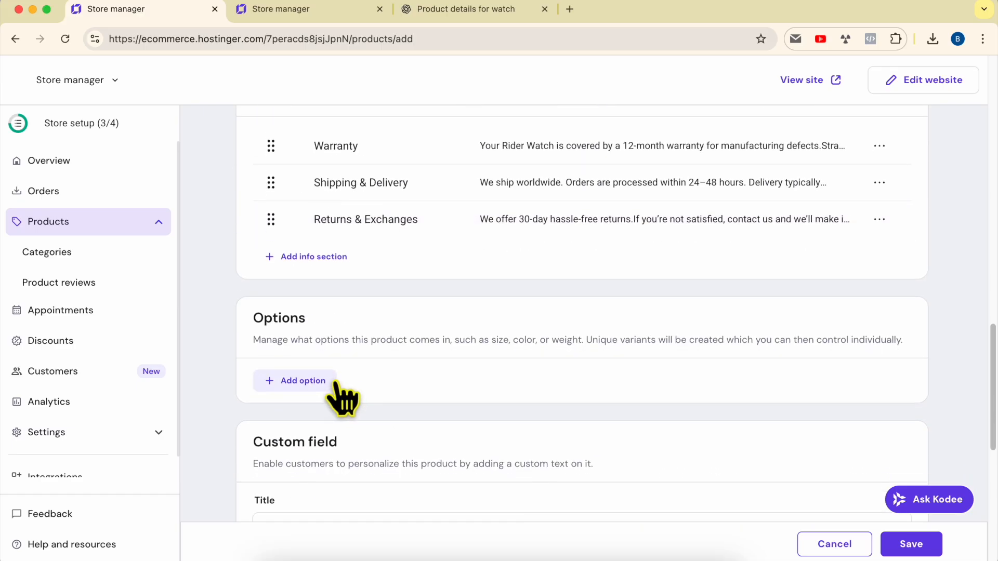
Create a product option named "Color" with "Brown Leather Strap" from ChatGPT as its first selection.
{"action": "left_click_drag", "start_coordinate": [259, 333], "coordinate": [873, 330]}
{"action": "left_click", "coordinate": [452, 10]}
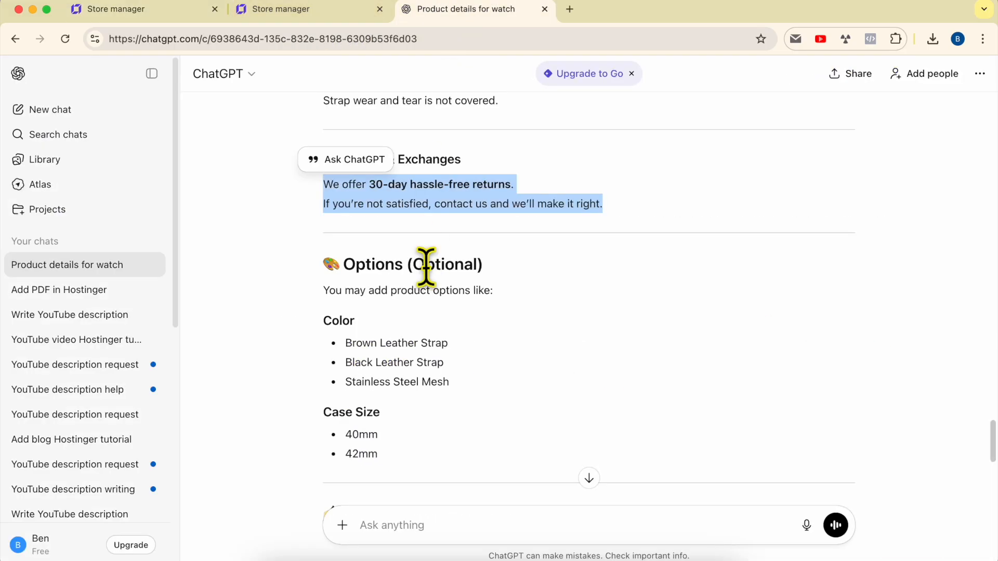
{"action": "scroll", "coordinate": [424, 278], "scroll_direction": "down", "scroll_amount": 2}
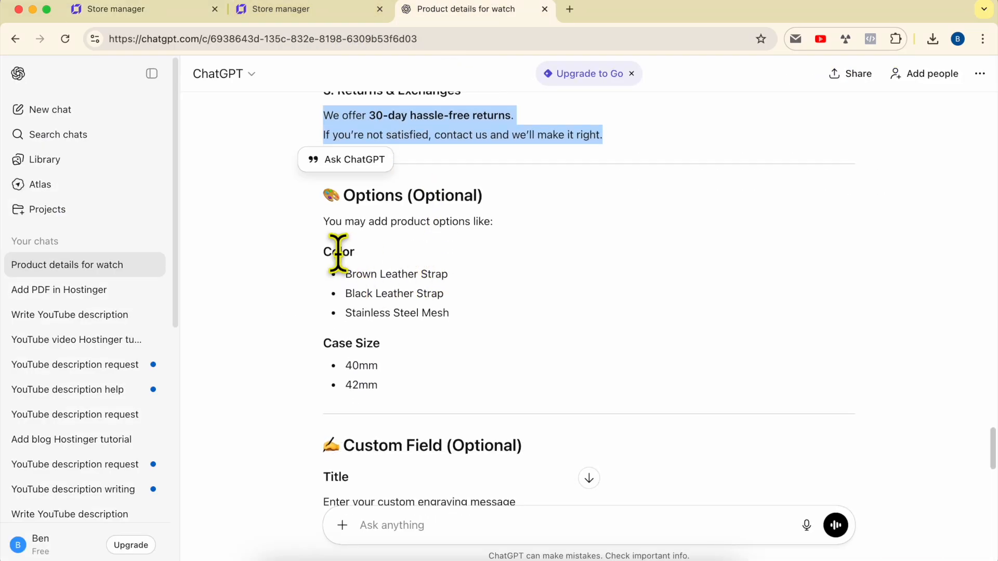
{"action": "triple_click", "coordinate": [390, 275]}
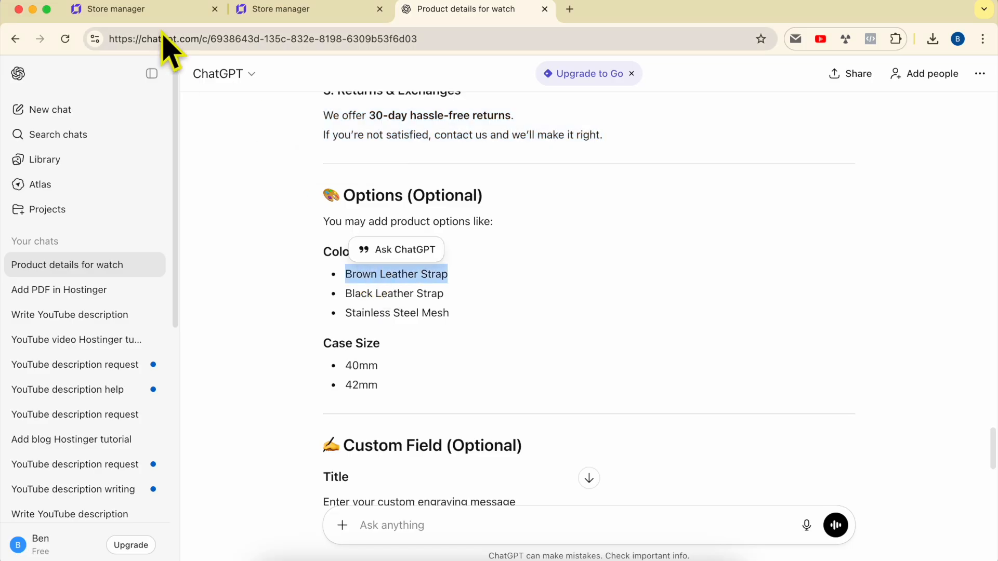
{"action": "left_click", "coordinate": [147, 10]}
{"action": "left_click", "coordinate": [304, 372]}
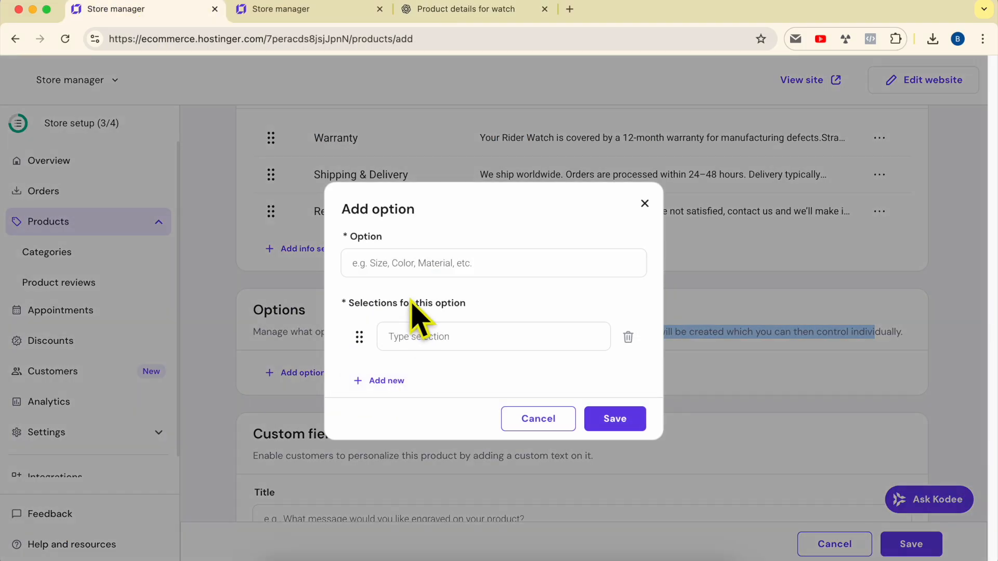
{"action": "left_click", "coordinate": [431, 263]}
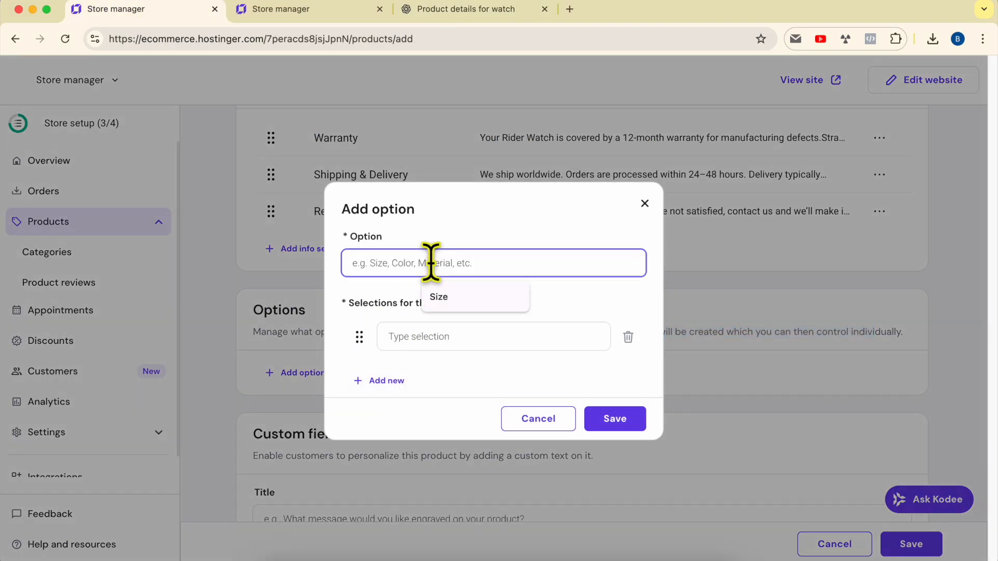
{"action": "type", "text": "Color"}
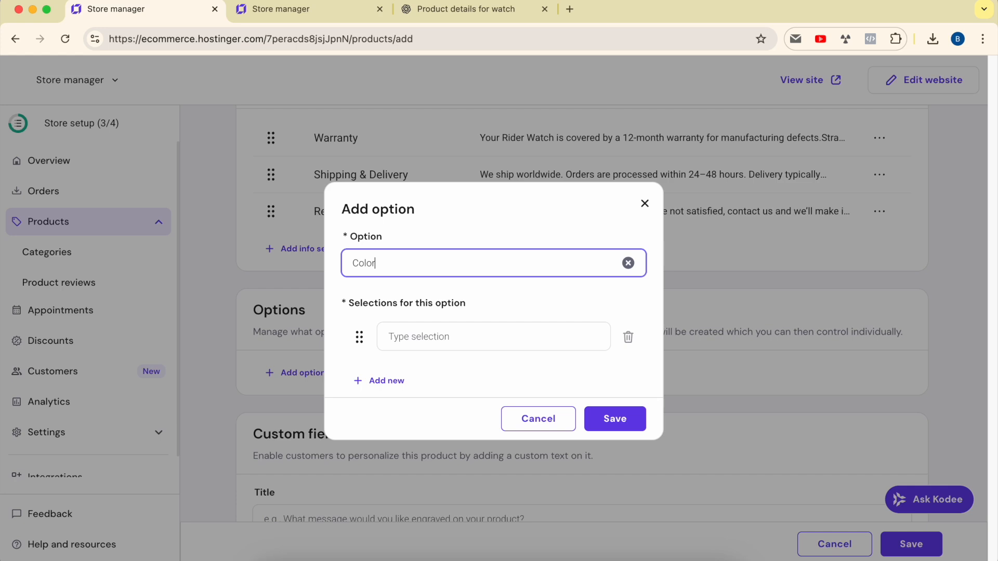
{"action": "left_click", "coordinate": [430, 338]}
{"action": "type", "text": "Brown Leather Strap"}
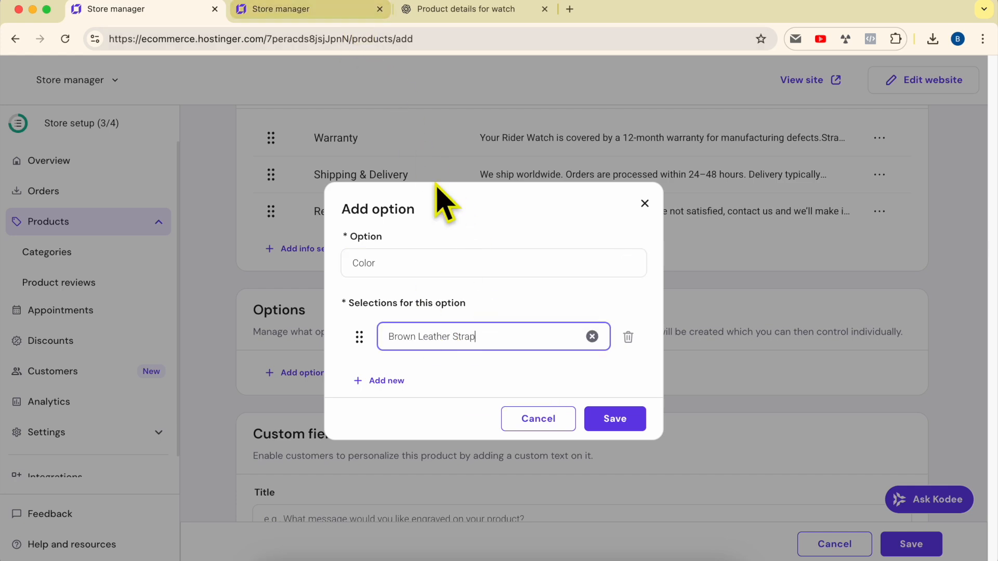
Add "Black Leather Strap", copied from ChatGPT, as the second selection of the Color option.
{"action": "left_click", "coordinate": [385, 382]}
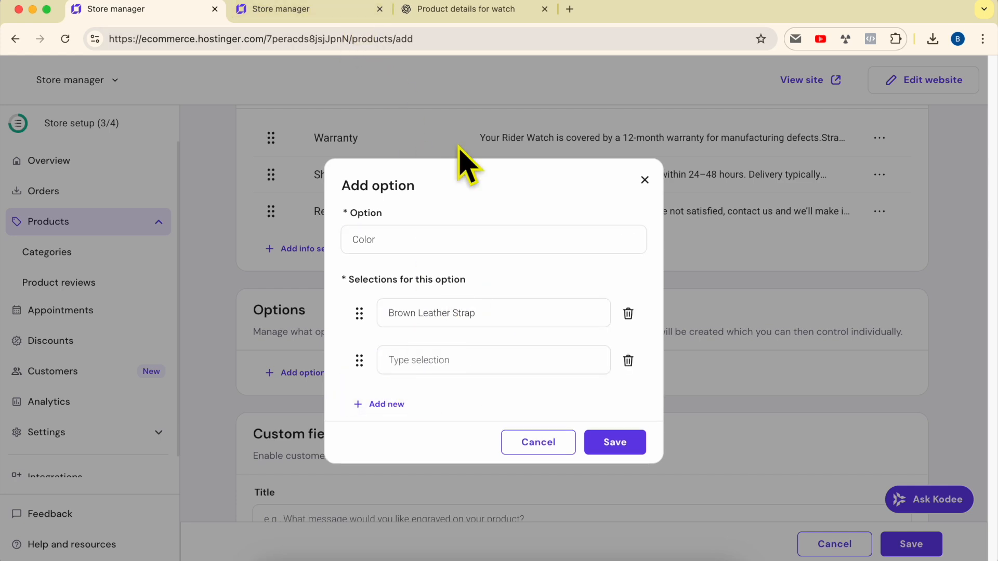
{"action": "left_click", "coordinate": [435, 11]}
{"action": "left_click_drag", "start_coordinate": [443, 294], "coordinate": [345, 294]}
{"action": "key", "text": "super+c"}
{"action": "left_click", "coordinate": [220, 16]}
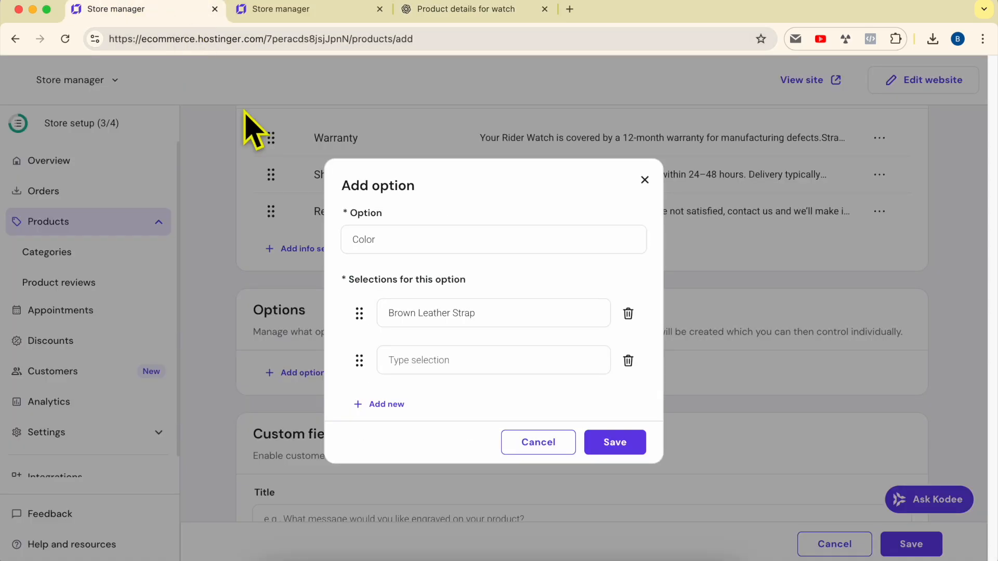
{"action": "left_click", "coordinate": [423, 361]}
{"action": "key", "text": "super+v"}
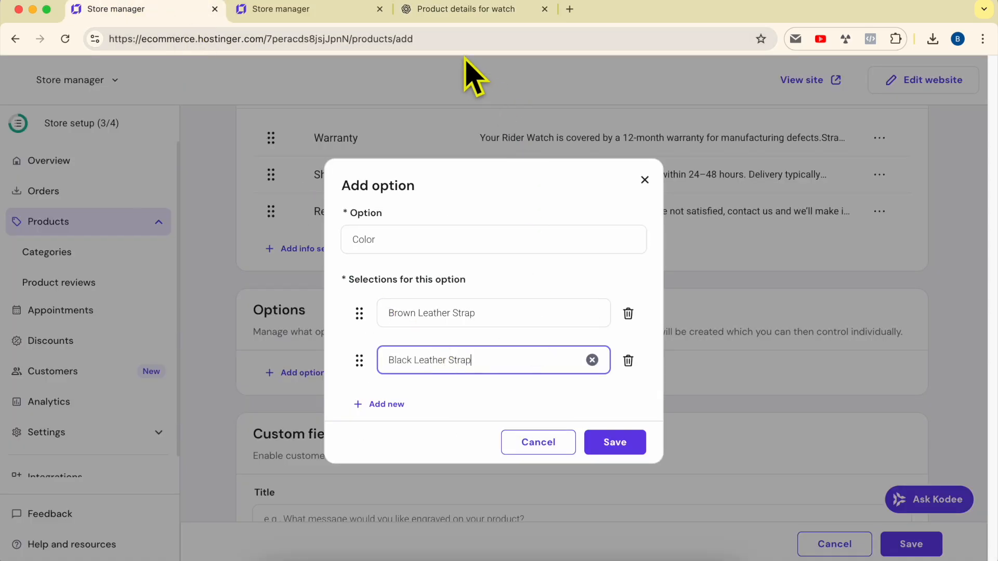
Add "Stainless Steel Mesh" from ChatGPT as the third Color selection and save the option.
{"action": "left_click", "coordinate": [441, 12]}
{"action": "triple_click", "coordinate": [395, 312]}
{"action": "key", "text": "super+c"}
{"action": "left_click", "coordinate": [162, 13]}
{"action": "left_click", "coordinate": [382, 405]}
{"action": "left_click", "coordinate": [450, 385]}
{"action": "key", "text": "super+v"}
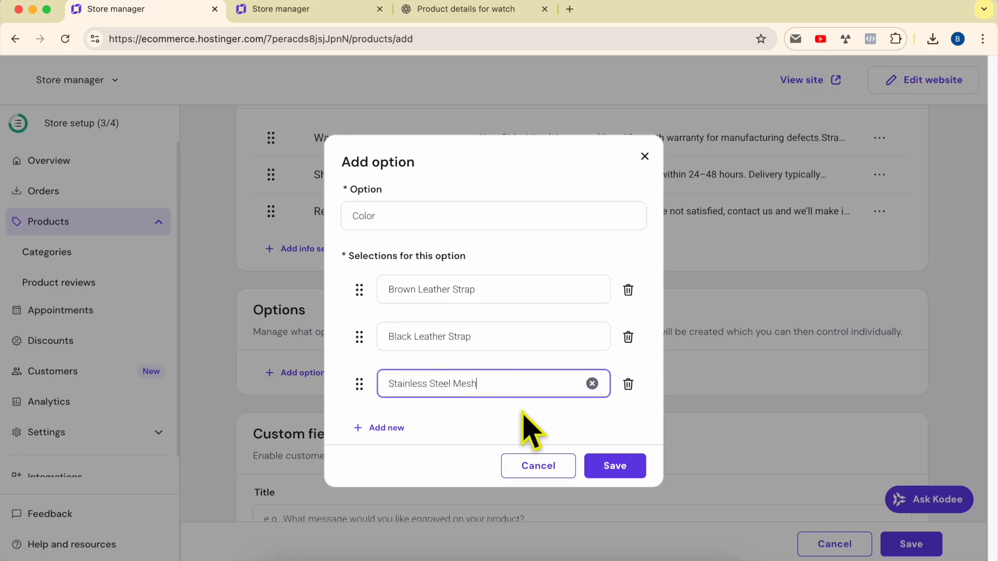
{"action": "left_click", "coordinate": [630, 466]}
Assign the third product image to the Brown Leather Strap variant, the second to Black Leather Strap and the first to Stainless Steel Mesh.
{"action": "scroll", "coordinate": [546, 483], "scroll_direction": "down", "scroll_amount": 8}
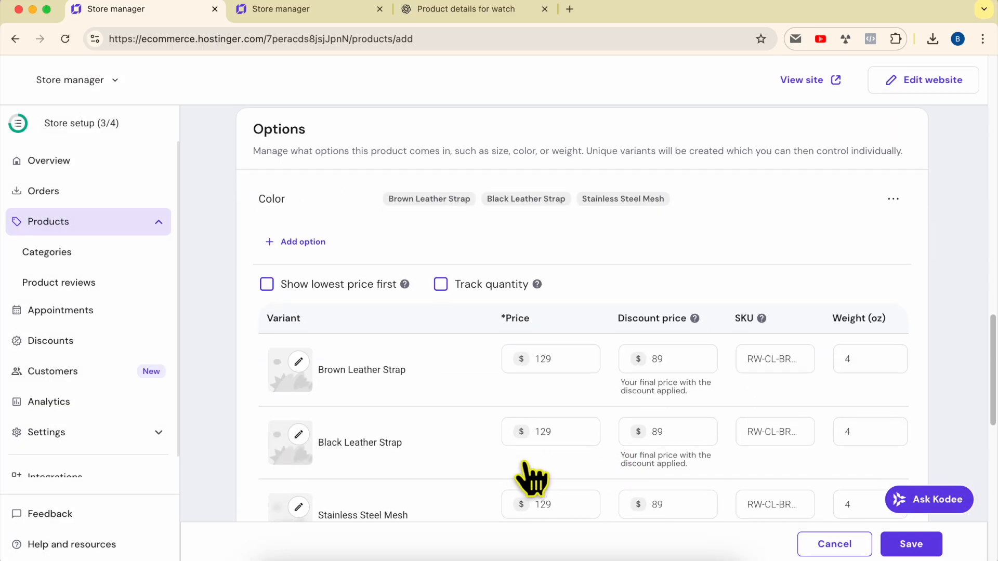
{"action": "scroll", "coordinate": [515, 465], "scroll_direction": "down", "scroll_amount": 2}
{"action": "scroll", "coordinate": [513, 461], "scroll_direction": "up", "scroll_amount": 2}
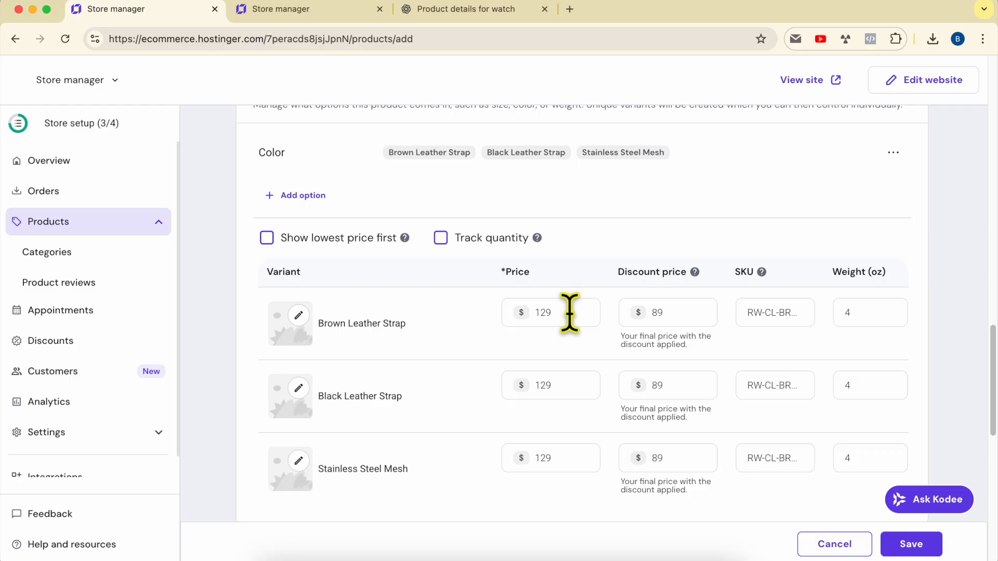
{"action": "scroll", "coordinate": [569, 322], "scroll_direction": "up", "scroll_amount": 2}
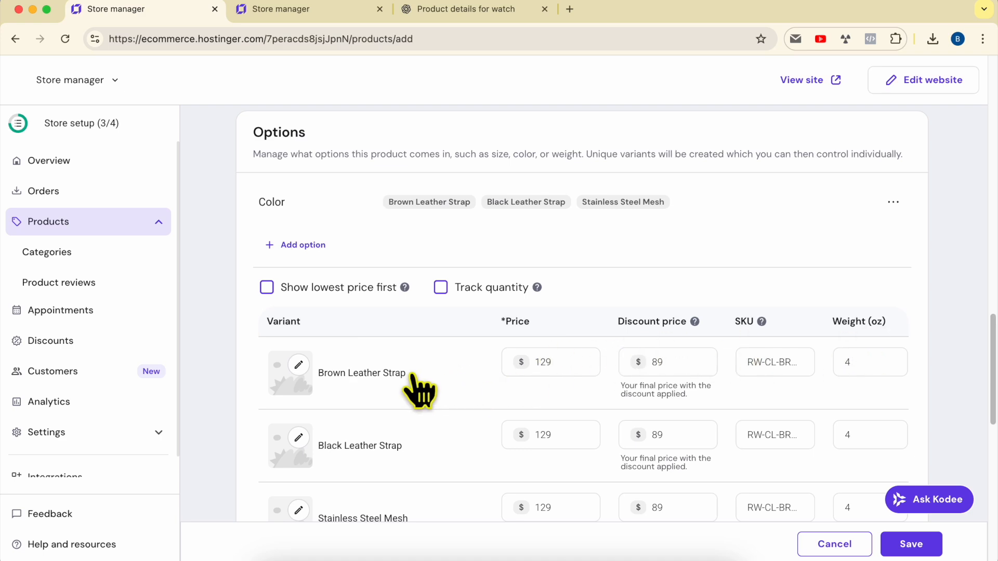
{"action": "scroll", "coordinate": [384, 387], "scroll_direction": "down", "scroll_amount": 2}
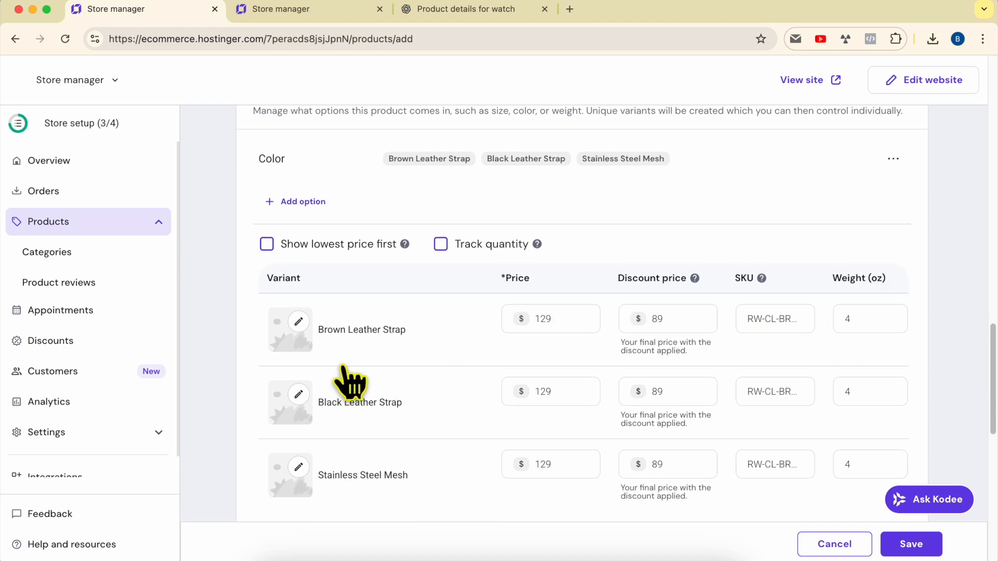
{"action": "left_click", "coordinate": [299, 321]}
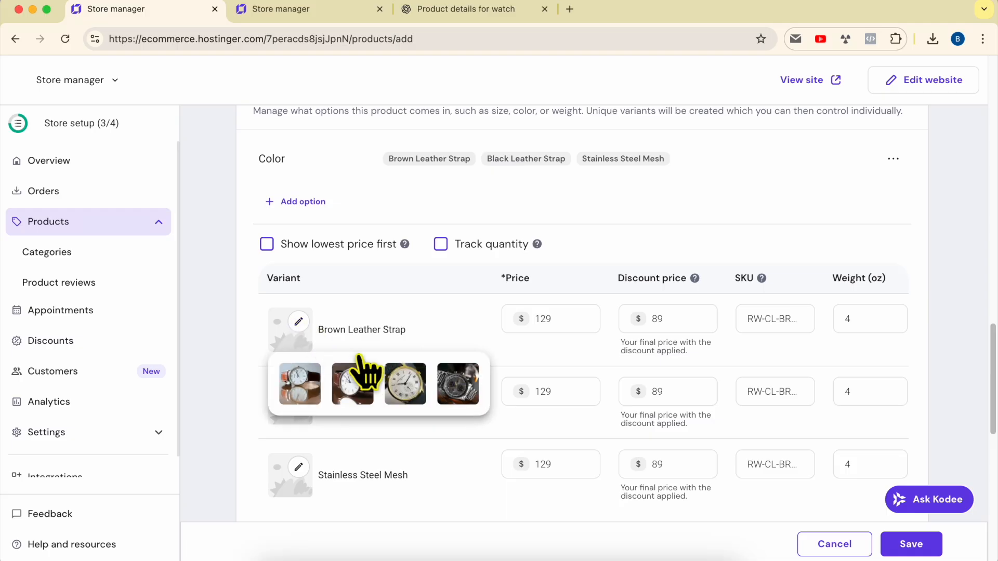
{"action": "left_click", "coordinate": [405, 389]}
{"action": "left_click", "coordinate": [305, 408]}
{"action": "left_click", "coordinate": [363, 453]}
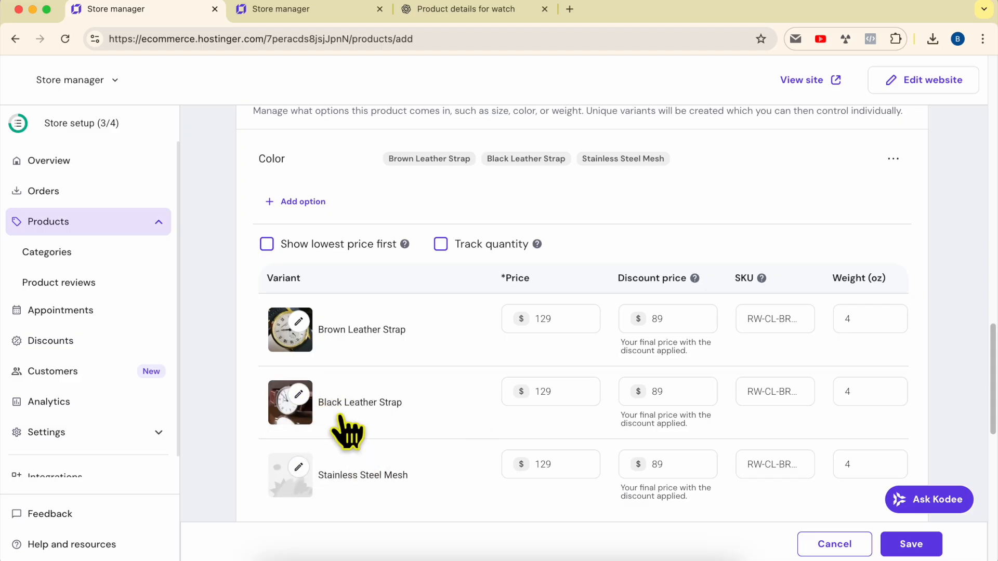
{"action": "left_click", "coordinate": [299, 465]}
{"action": "left_click", "coordinate": [307, 427]}
Review the product form from the images down to the custom field and the AI-suggested category.
{"action": "scroll", "coordinate": [403, 418], "scroll_direction": "up", "scroll_amount": 15}
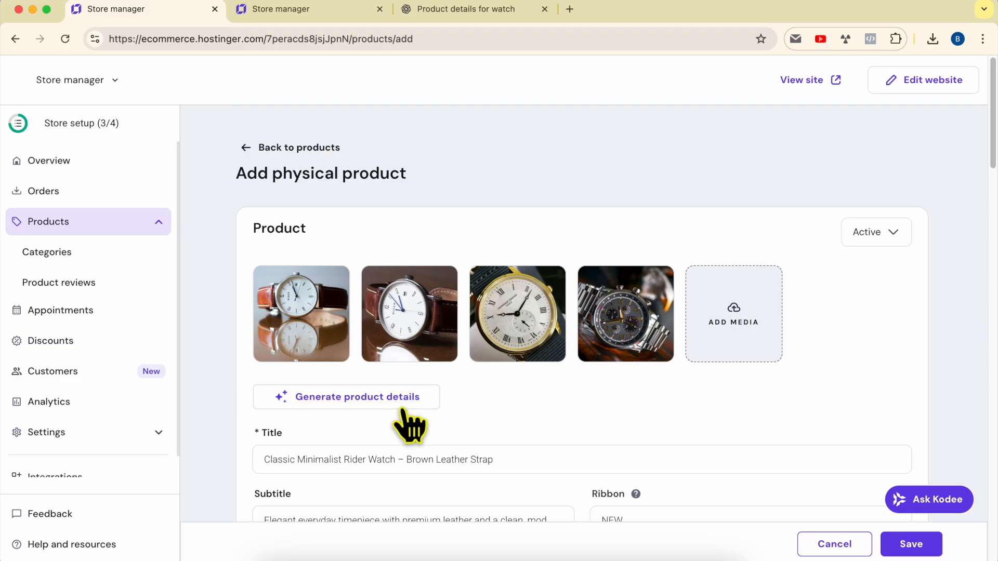
{"action": "scroll", "coordinate": [499, 352], "scroll_direction": "down", "scroll_amount": 15}
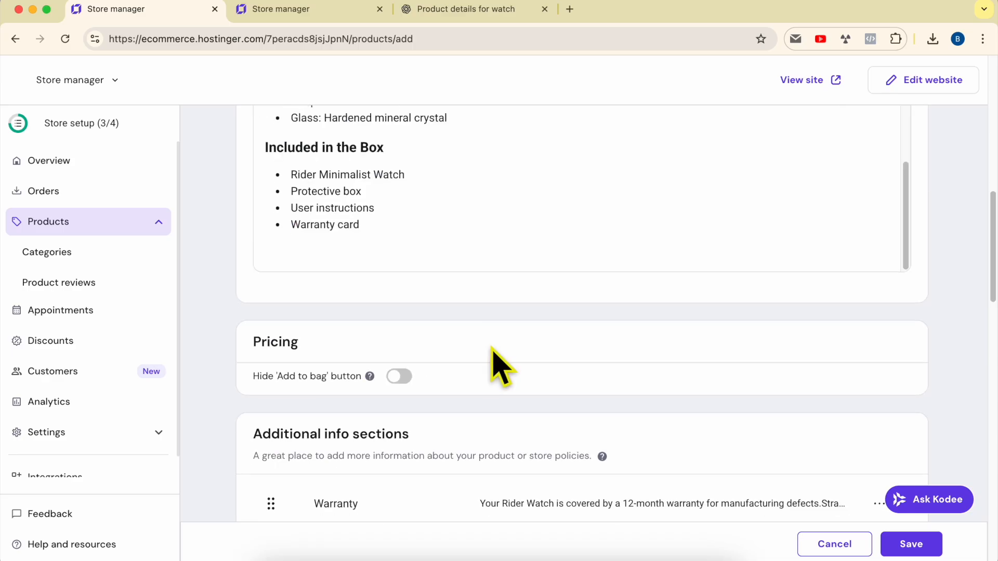
{"action": "scroll", "coordinate": [420, 354], "scroll_direction": "down", "scroll_amount": 5}
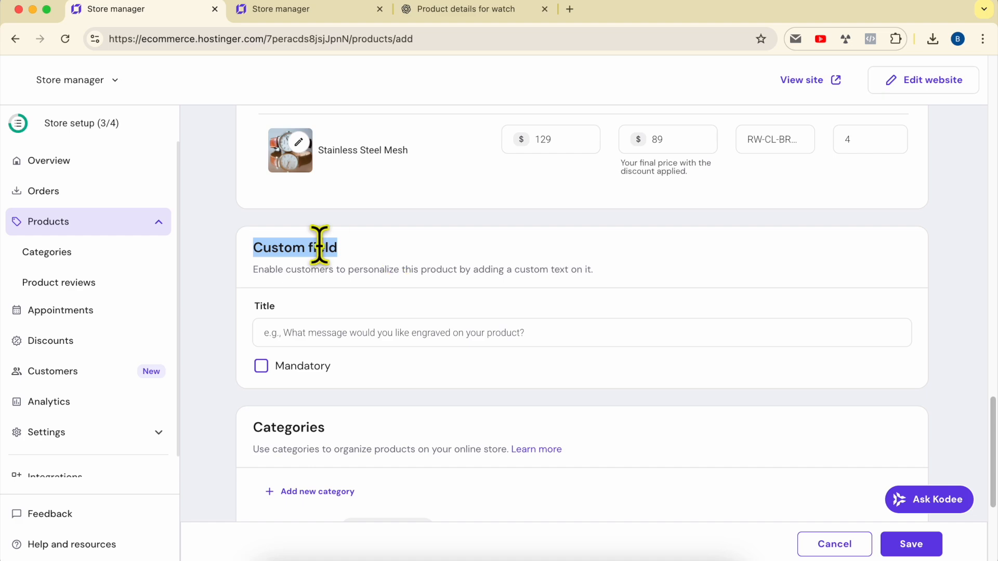
{"action": "left_click", "coordinate": [366, 259]}
{"action": "scroll", "coordinate": [357, 401], "scroll_direction": "down", "scroll_amount": 2}
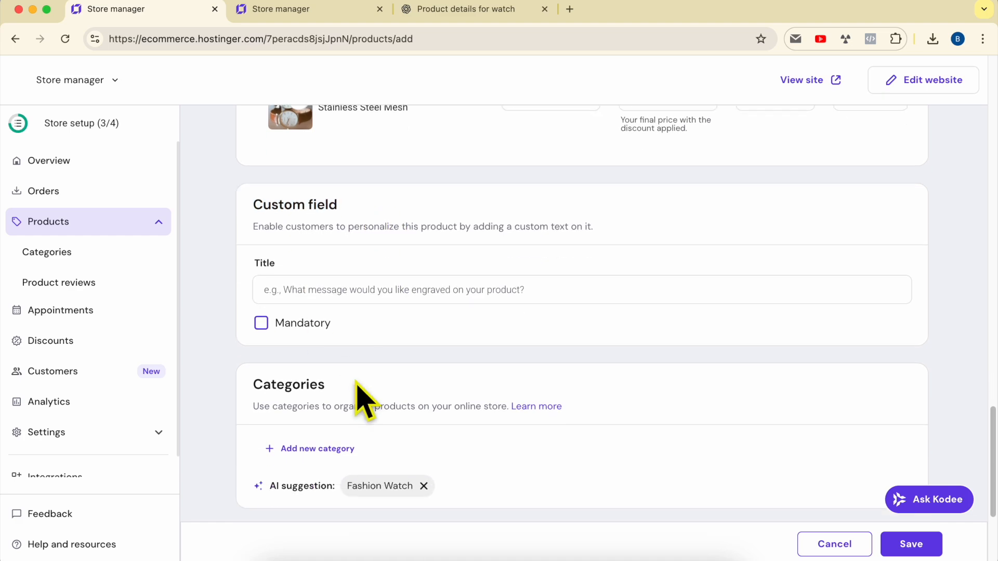
{"action": "scroll", "coordinate": [330, 391], "scroll_direction": "down", "scroll_amount": 1}
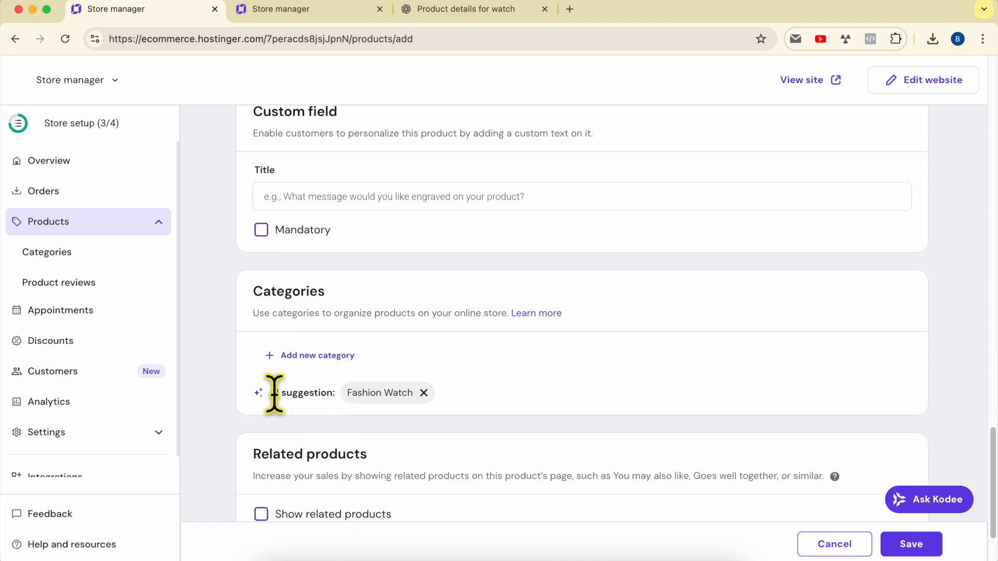
{"action": "left_click_drag", "start_coordinate": [270, 392], "coordinate": [321, 392]}
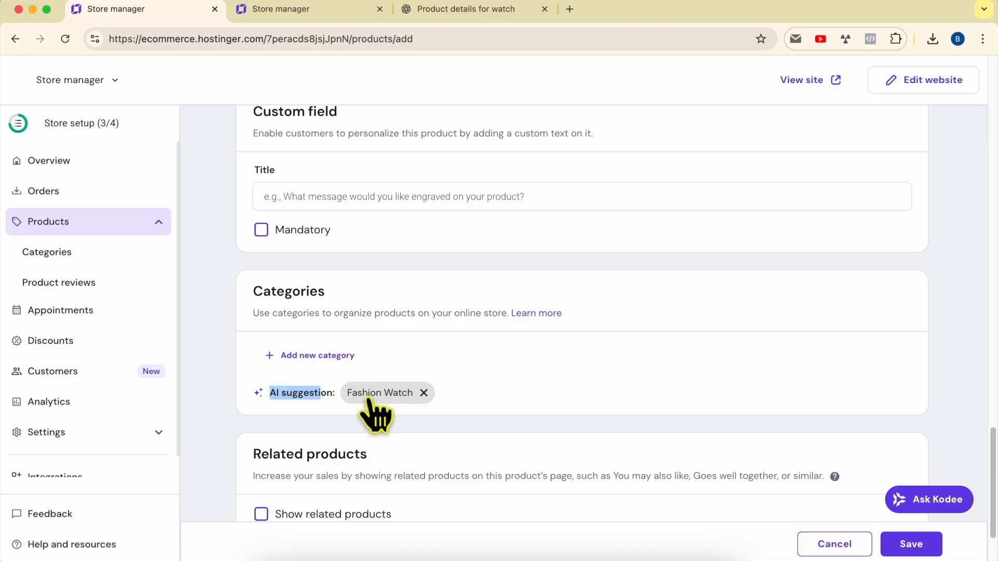
{"action": "left_click", "coordinate": [385, 343]}
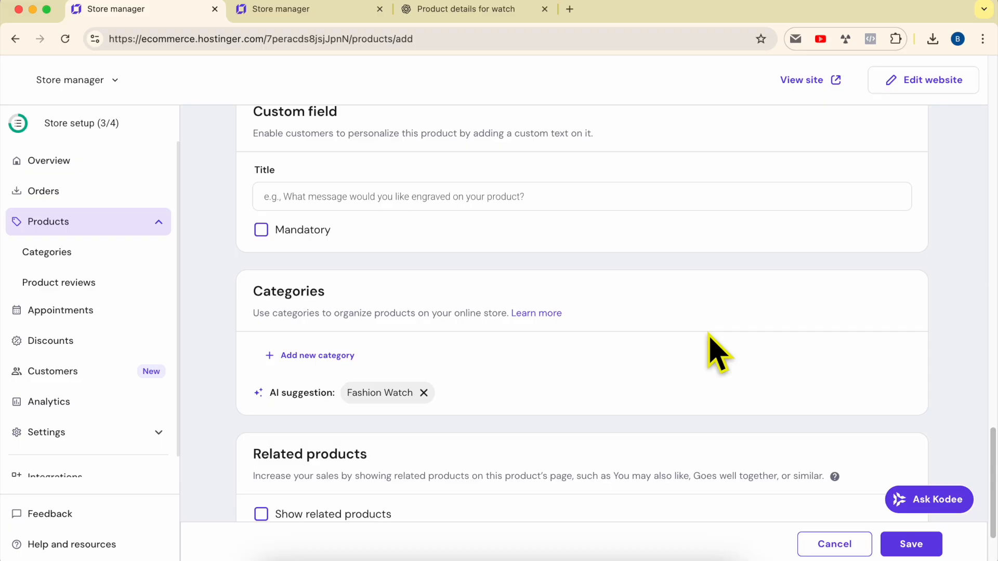
{"action": "left_click", "coordinate": [645, 345]}
{"action": "left_click", "coordinate": [651, 314]}
Create a new category "Men's Accessories", copied from ChatGPT, and assign it to the product.
{"action": "left_click", "coordinate": [332, 355]}
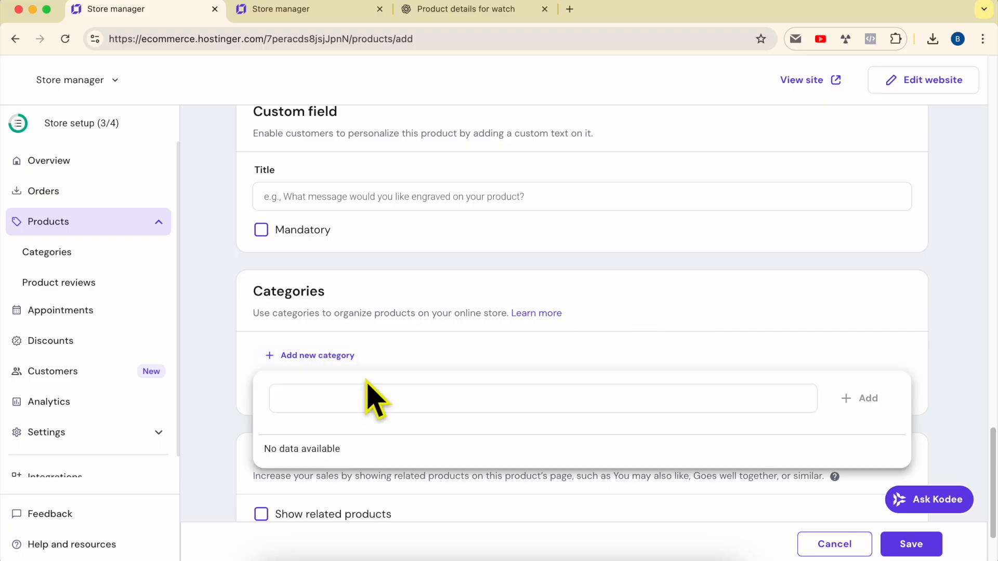
{"action": "left_click", "coordinate": [358, 392]}
{"action": "left_click", "coordinate": [437, 11]}
{"action": "scroll", "coordinate": [471, 333], "scroll_direction": "down", "scroll_amount": 1}
{"action": "scroll", "coordinate": [475, 343], "scroll_direction": "down", "scroll_amount": 6}
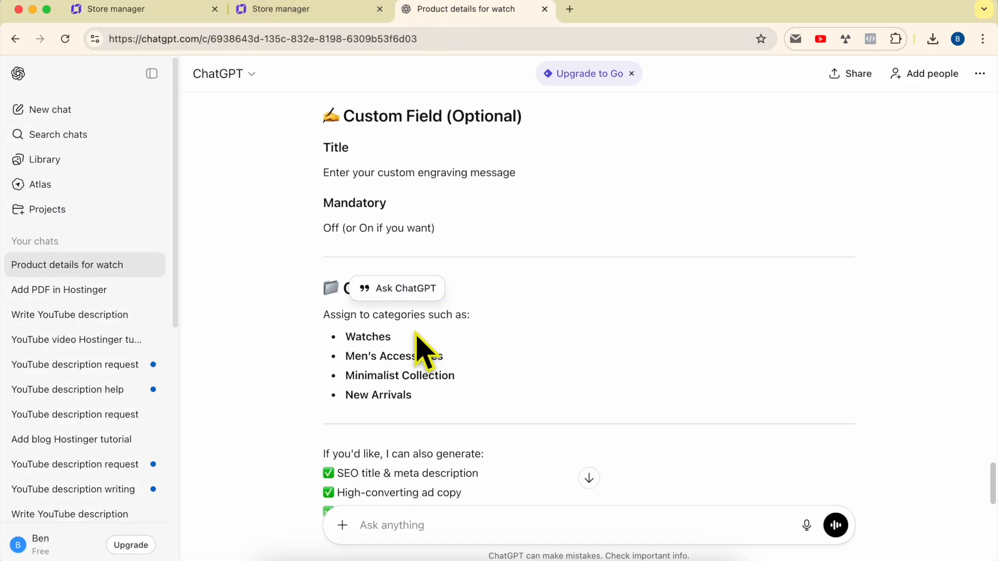
{"action": "triple_click", "coordinate": [377, 356]}
{"action": "left_click", "coordinate": [166, 10]}
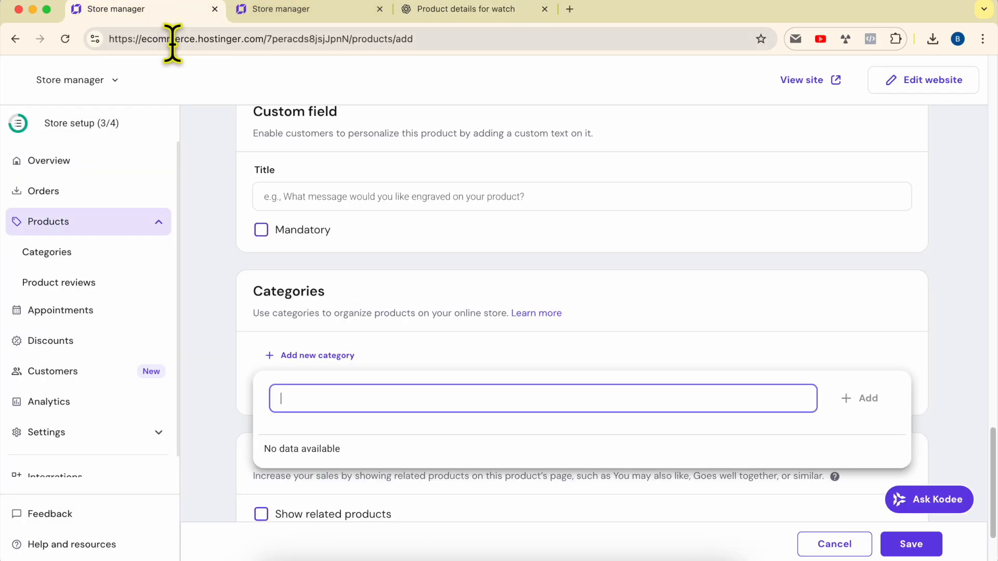
{"action": "key", "text": "super+v"}
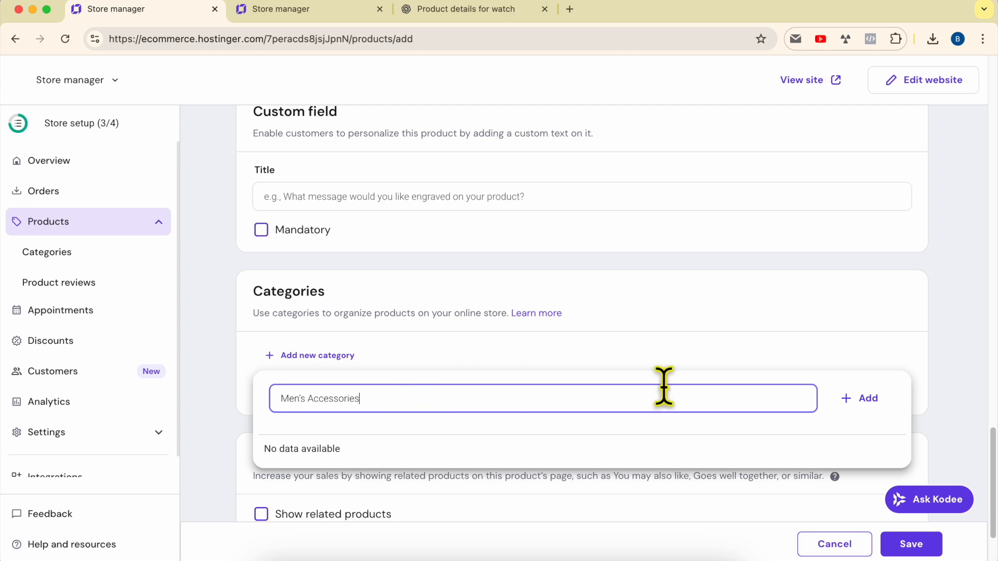
{"action": "left_click", "coordinate": [860, 399]}
{"action": "left_click", "coordinate": [743, 325]}
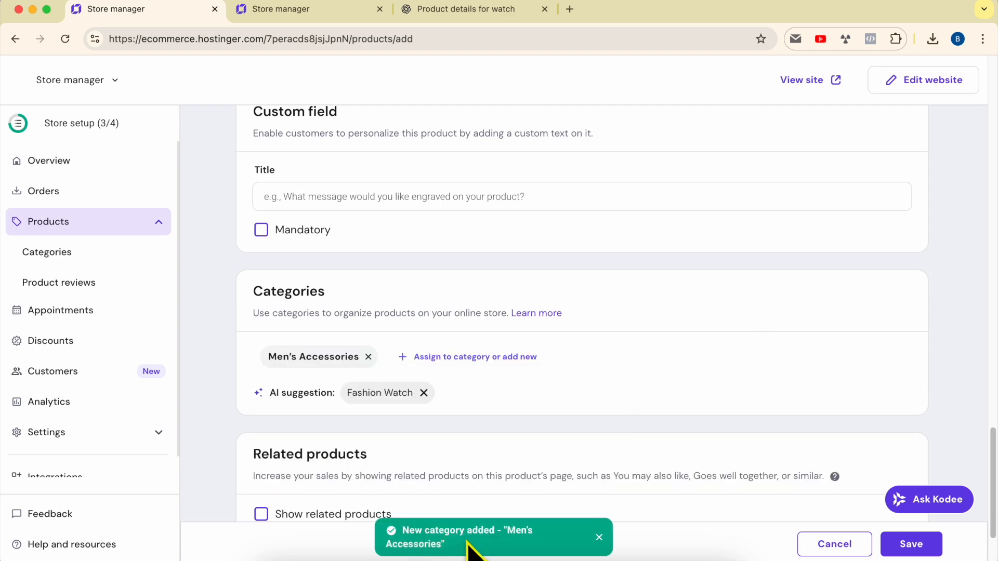
Show related products from "All products" under the section title "You may also like:" and save the new product.
{"action": "scroll", "coordinate": [613, 401], "scroll_direction": "down", "scroll_amount": 3}
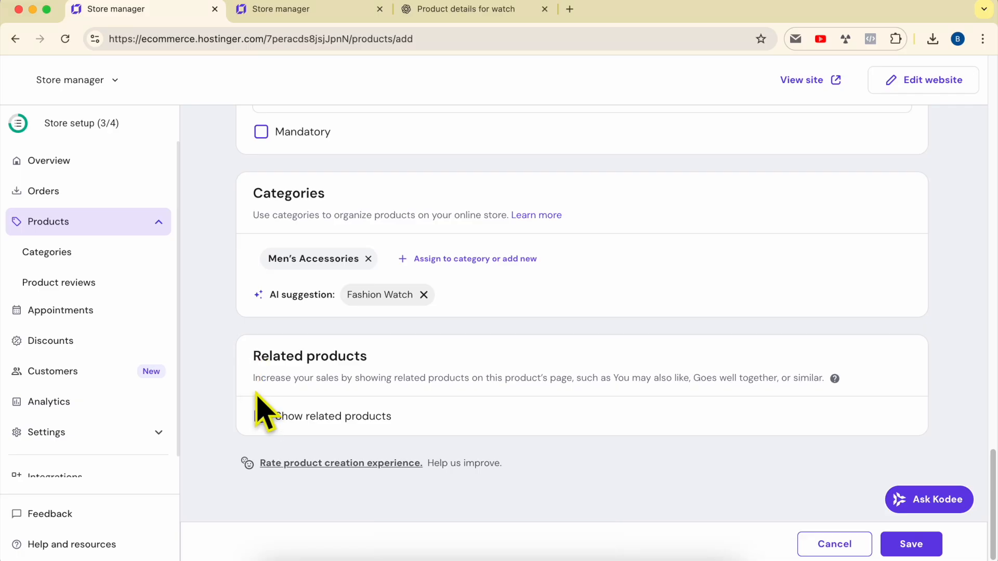
{"action": "left_click", "coordinate": [261, 416]}
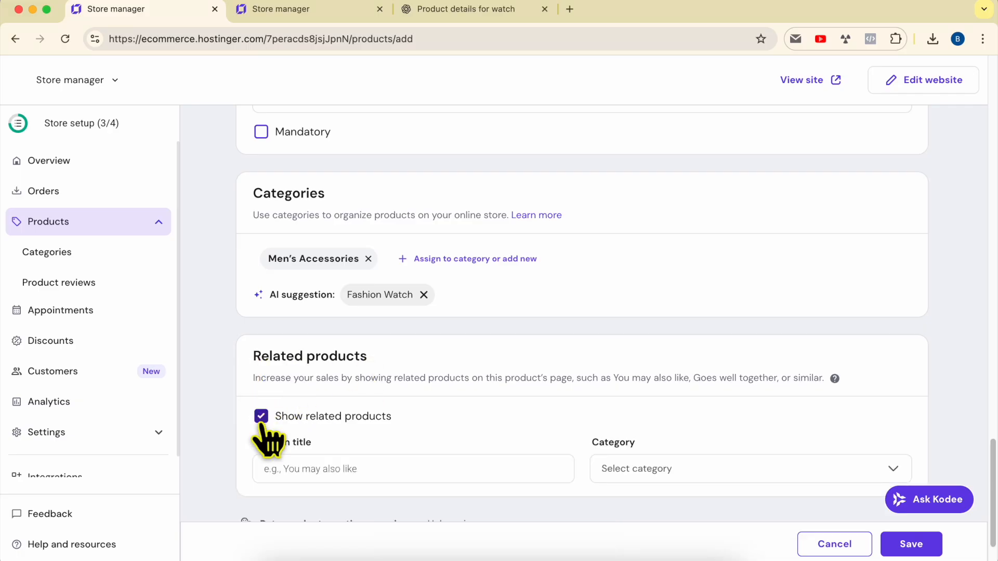
{"action": "scroll", "coordinate": [429, 431], "scroll_direction": "down", "scroll_amount": 2}
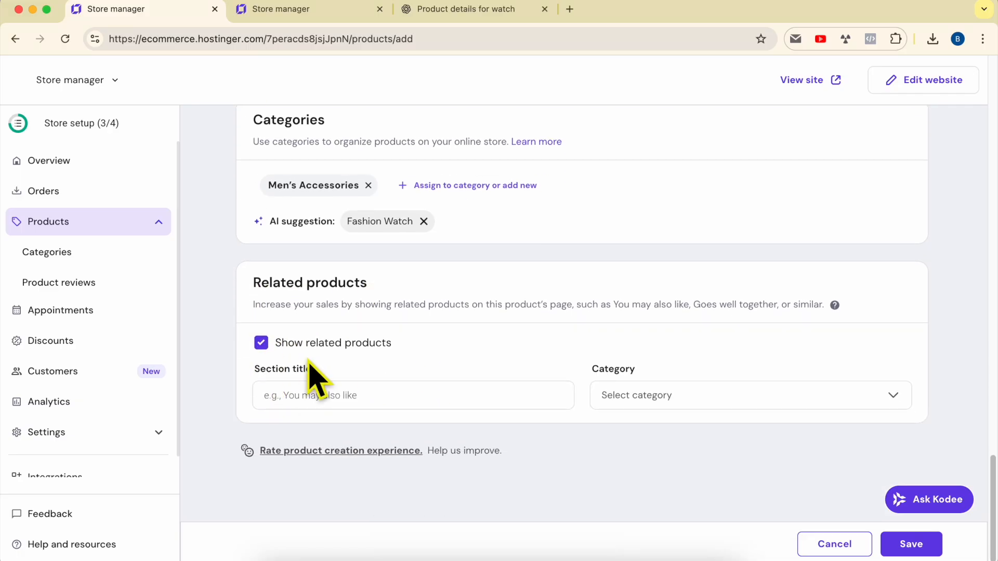
{"action": "left_click", "coordinate": [338, 395]}
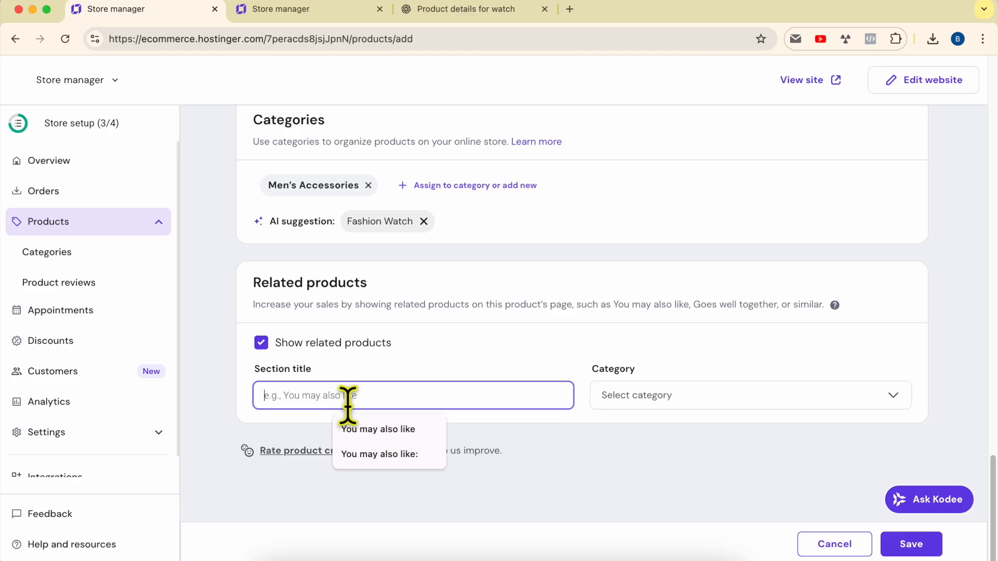
{"action": "left_click", "coordinate": [385, 455]}
{"action": "left_click", "coordinate": [656, 405]}
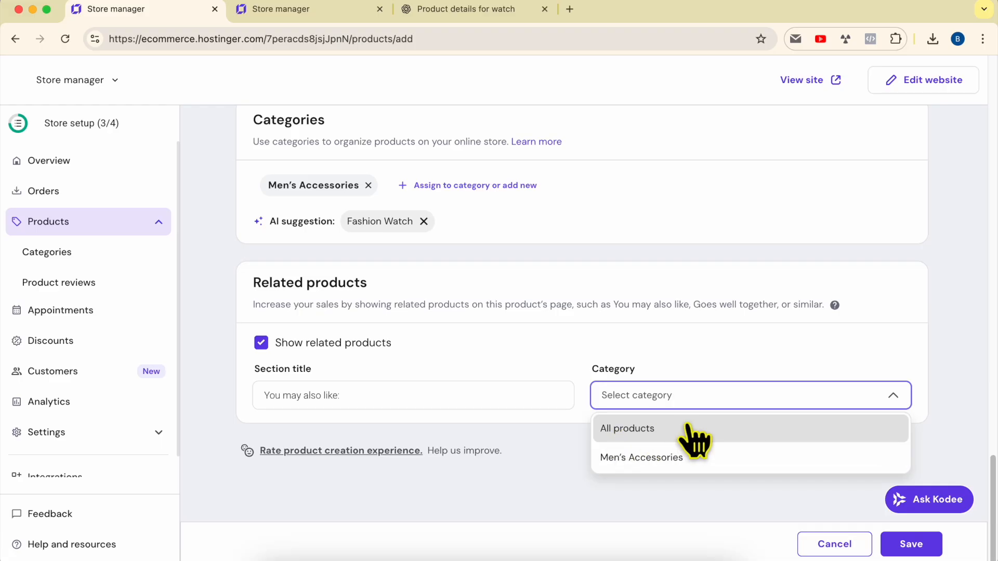
{"action": "left_click", "coordinate": [669, 459]}
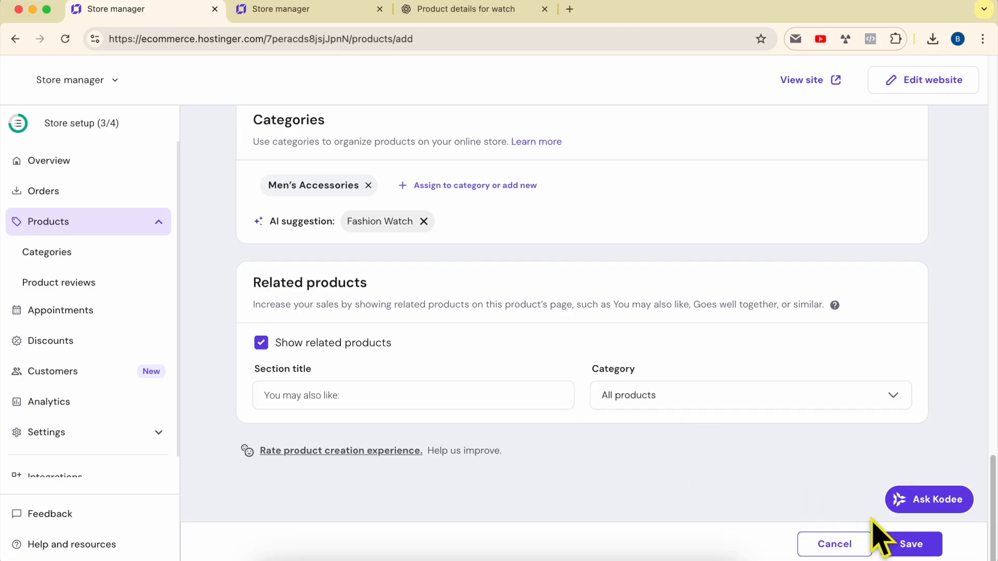
{"action": "left_click", "coordinate": [915, 543]}
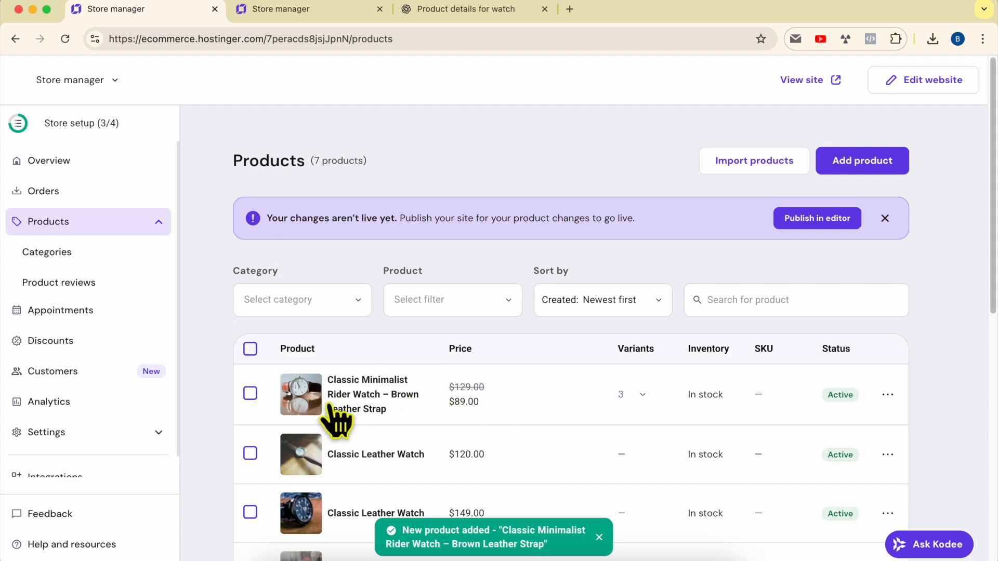
Publish the product changes by updating the website in the site editor, and open the live site.
{"action": "left_click_drag", "start_coordinate": [268, 218], "coordinate": [390, 213]}
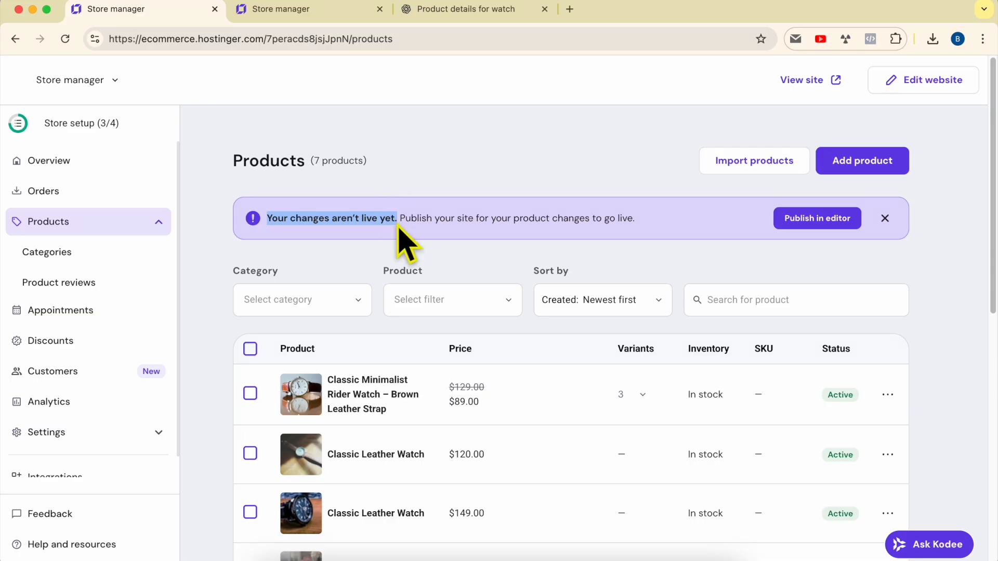
{"action": "left_click", "coordinate": [362, 218]}
{"action": "left_click_drag", "start_coordinate": [333, 219], "coordinate": [406, 218]}
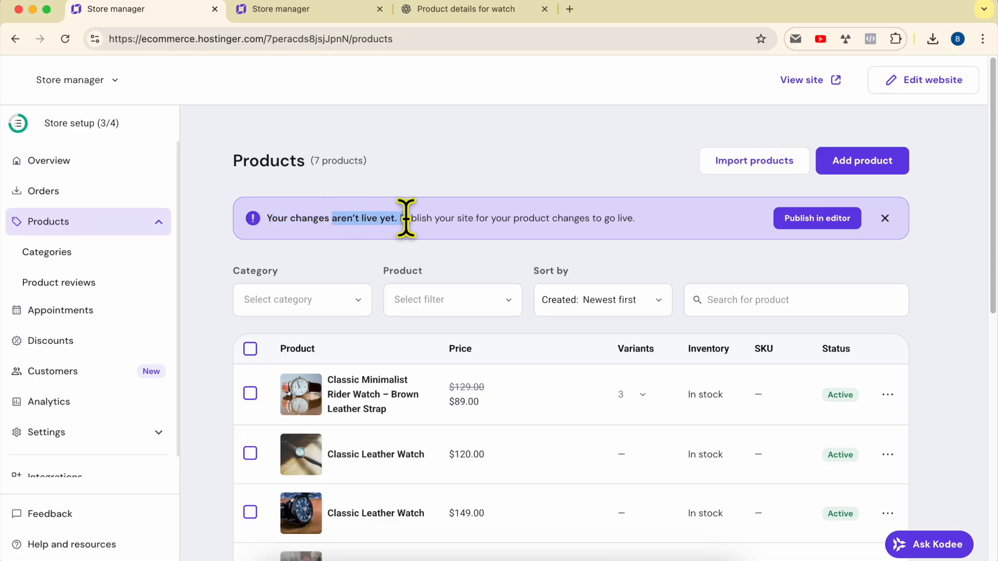
{"action": "left_click", "coordinate": [833, 219]}
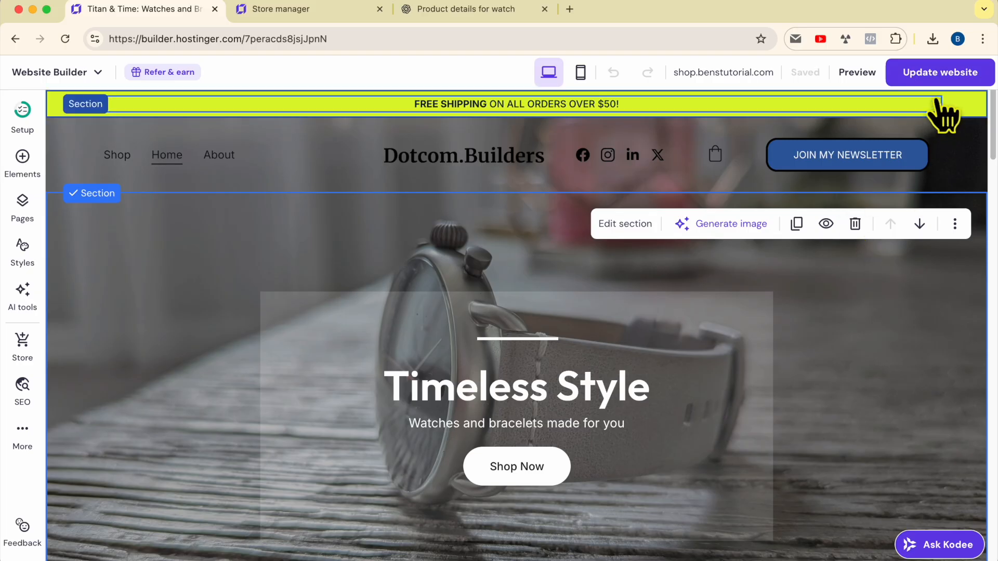
{"action": "left_click", "coordinate": [950, 75]}
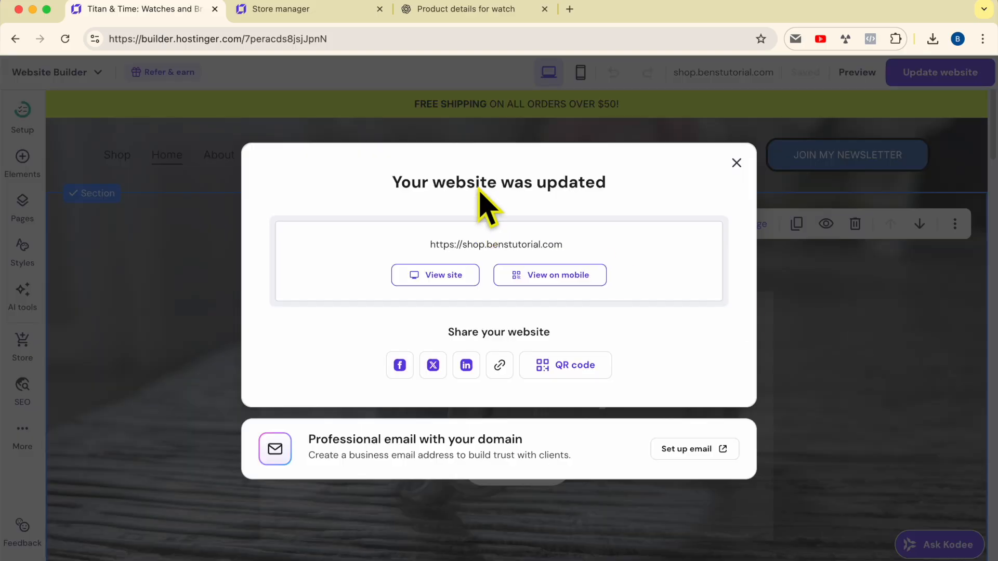
{"action": "triple_click", "coordinate": [478, 191]}
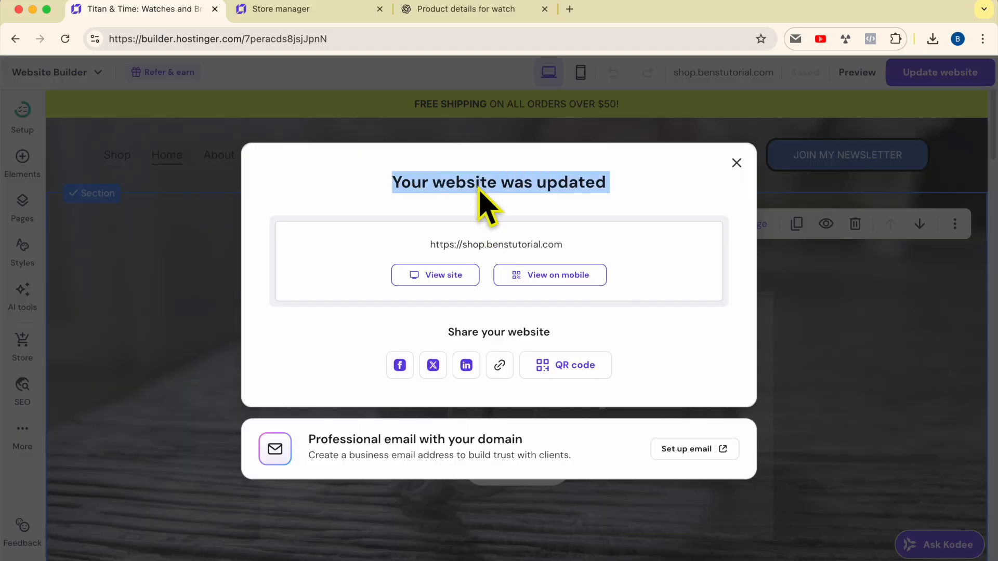
{"action": "left_click", "coordinate": [436, 281]}
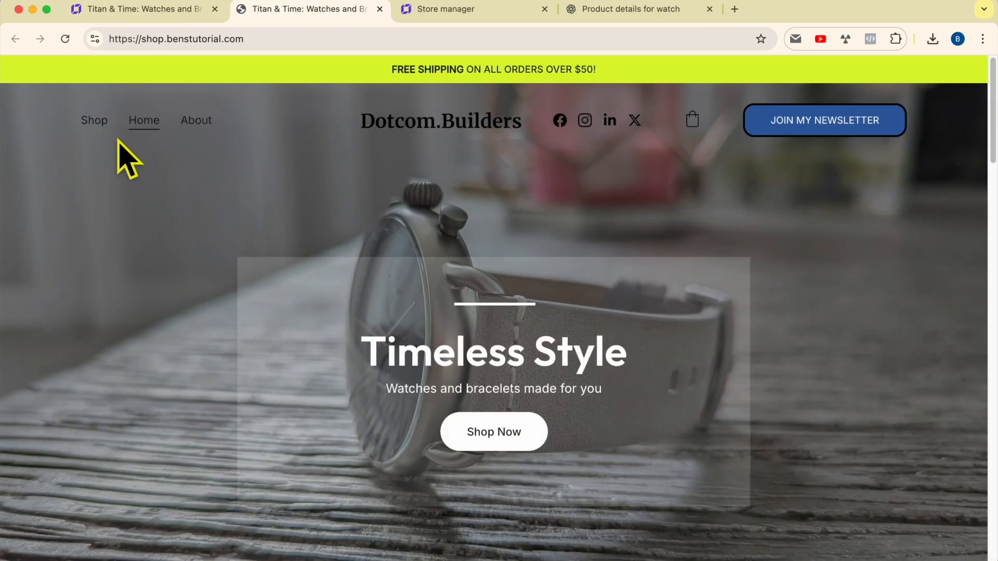
Open the Classic Minimalist Rider Watch page from the live shop and check its title, subtitle and original and sale prices.
{"action": "left_click", "coordinate": [96, 132]}
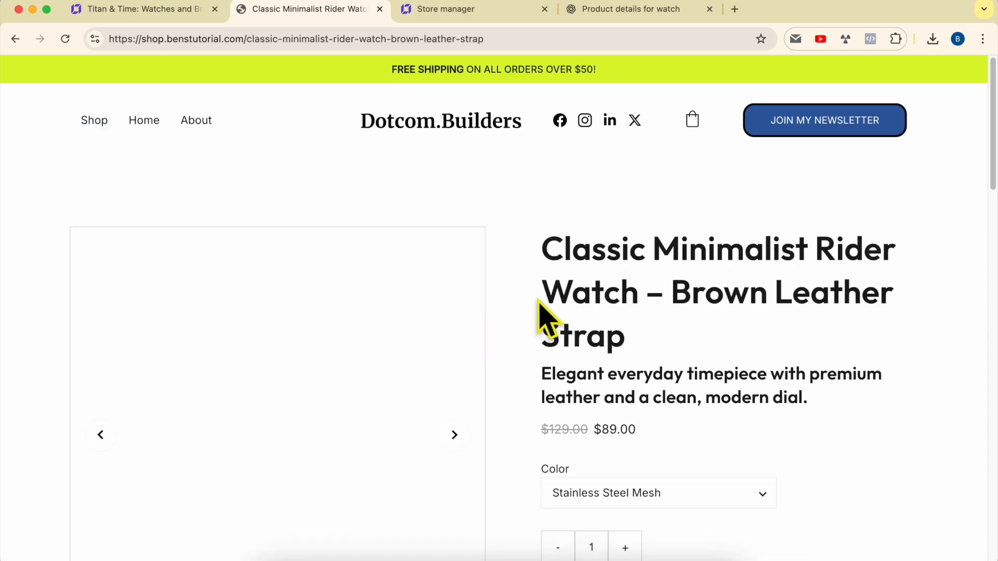
{"action": "triple_click", "coordinate": [620, 260]}
{"action": "scroll", "coordinate": [675, 281], "scroll_direction": "down", "scroll_amount": 1}
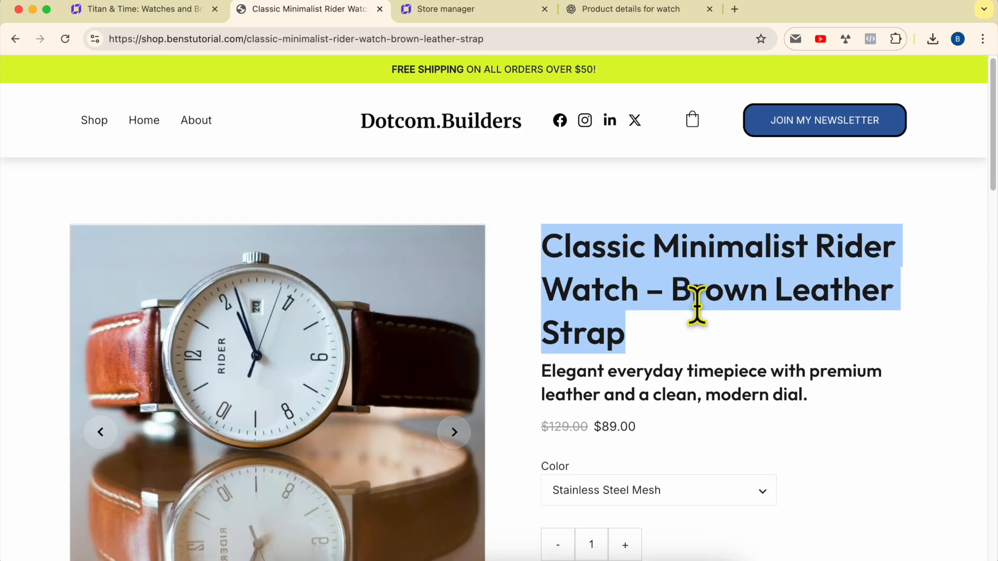
{"action": "triple_click", "coordinate": [665, 373]}
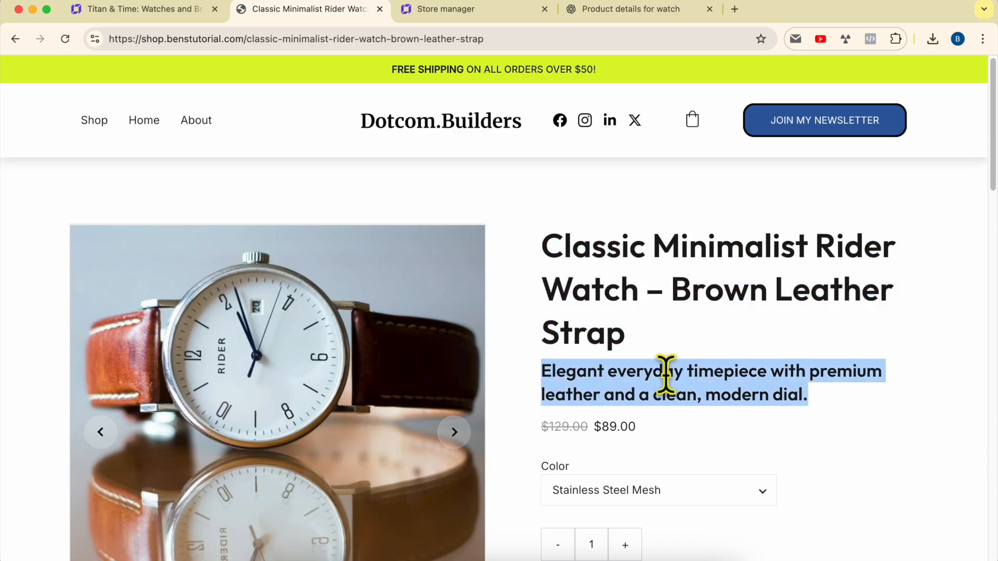
{"action": "left_click", "coordinate": [563, 426]}
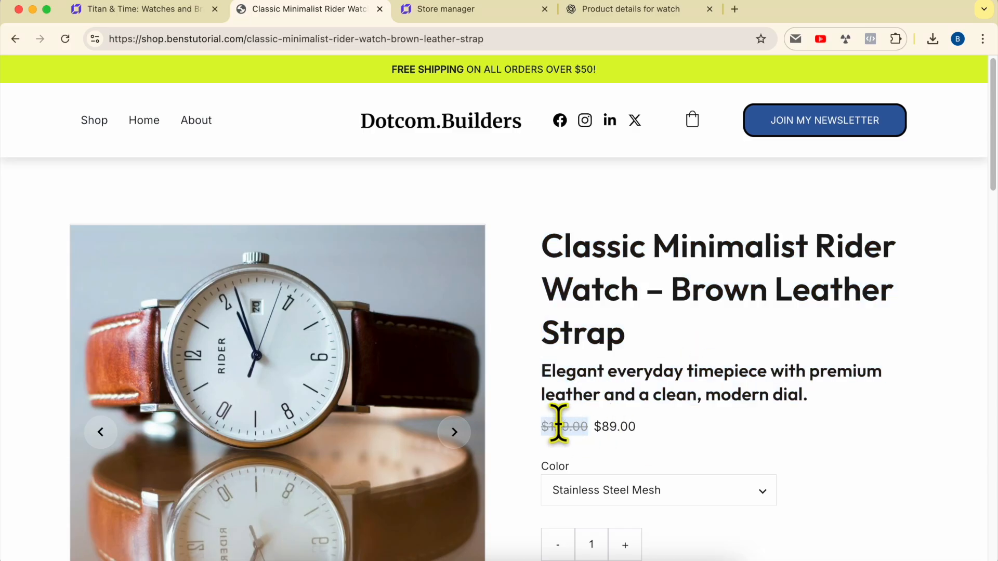
{"action": "double_click", "coordinate": [615, 426]}
{"action": "scroll", "coordinate": [709, 434], "scroll_direction": "down", "scroll_amount": 3}
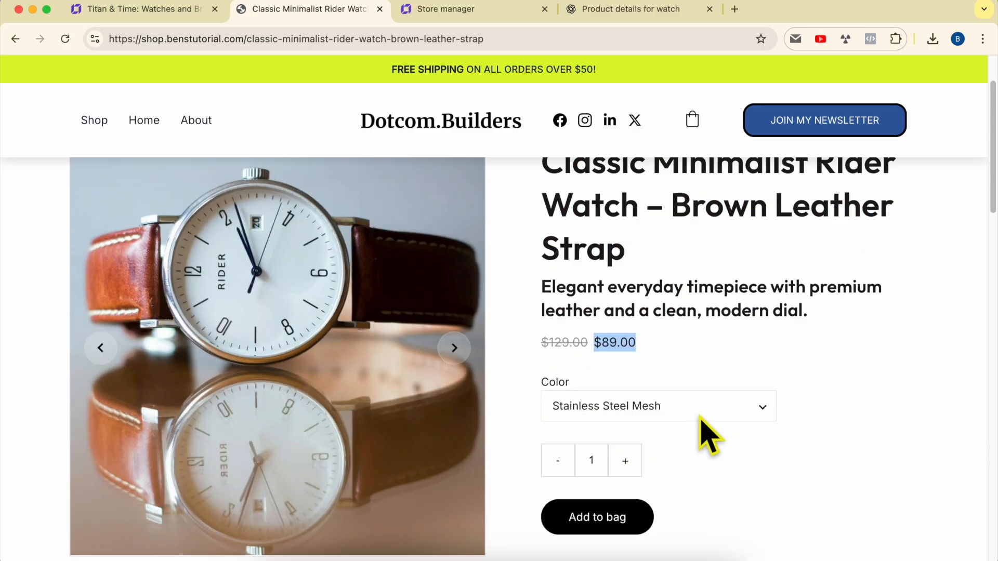
Browse forward through the watch's product image gallery to the last image.
{"action": "left_click", "coordinate": [455, 344]}
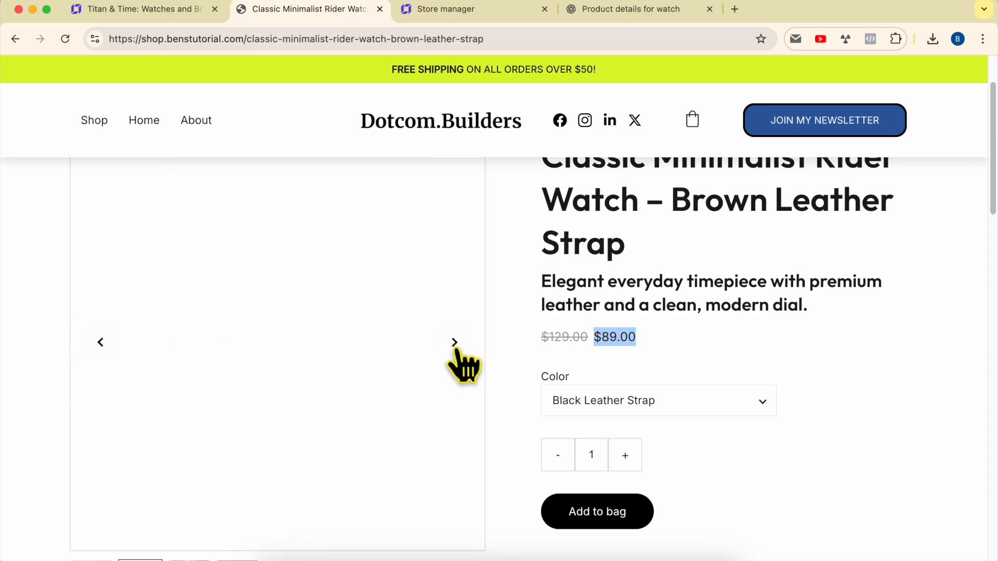
{"action": "scroll", "coordinate": [455, 349], "scroll_direction": "down", "scroll_amount": 1}
{"action": "left_click", "coordinate": [455, 310]}
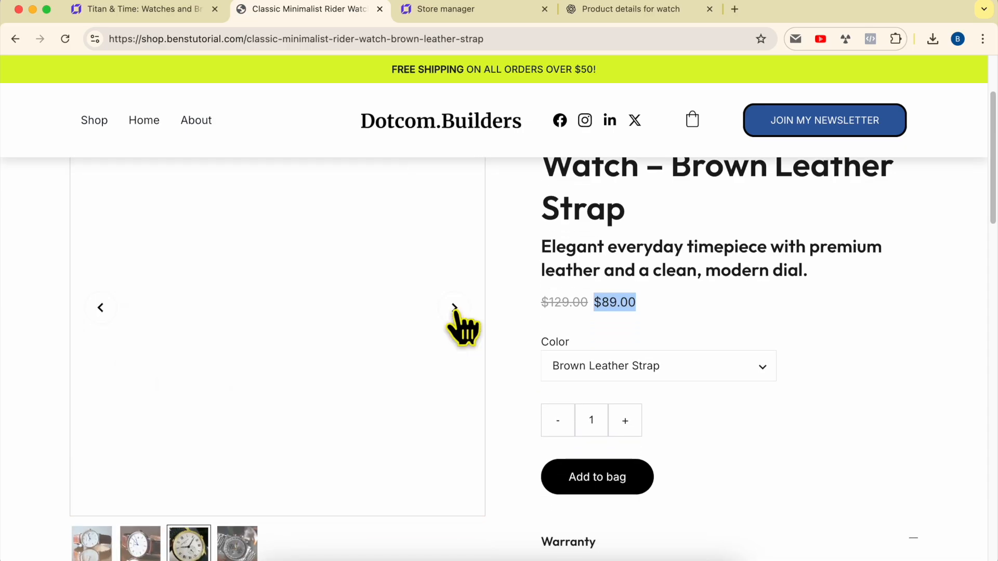
{"action": "left_click", "coordinate": [455, 308]}
Switch the Color option between Stainless Steel Mesh, Black Leather Strap and Brown Leather Strap to check each variant's image.
{"action": "left_click", "coordinate": [670, 366]}
{"action": "left_click", "coordinate": [654, 387]}
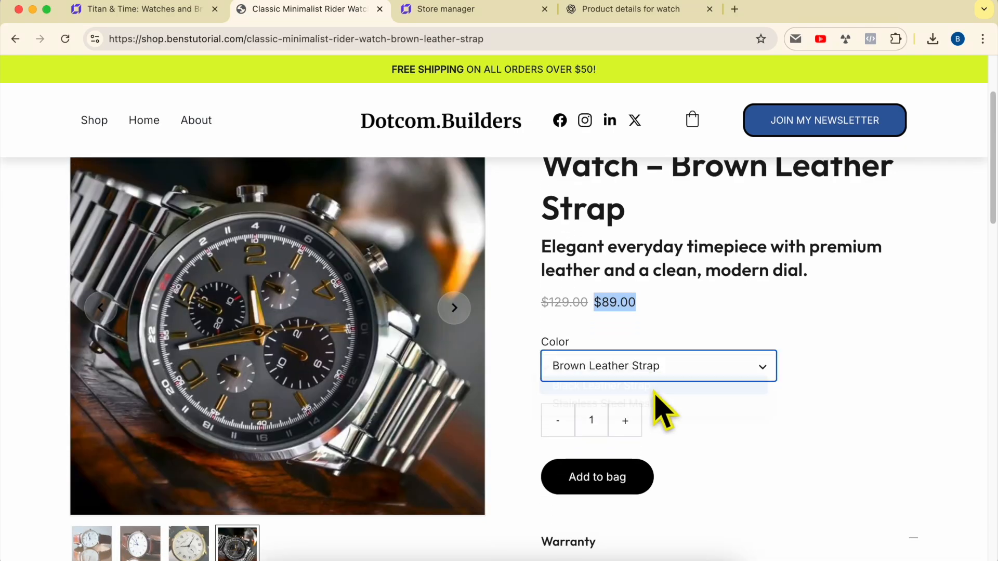
{"action": "left_click", "coordinate": [653, 368]}
{"action": "left_click", "coordinate": [653, 369]}
{"action": "left_click", "coordinate": [643, 374]}
{"action": "left_click", "coordinate": [644, 390]}
{"action": "left_click", "coordinate": [667, 376]}
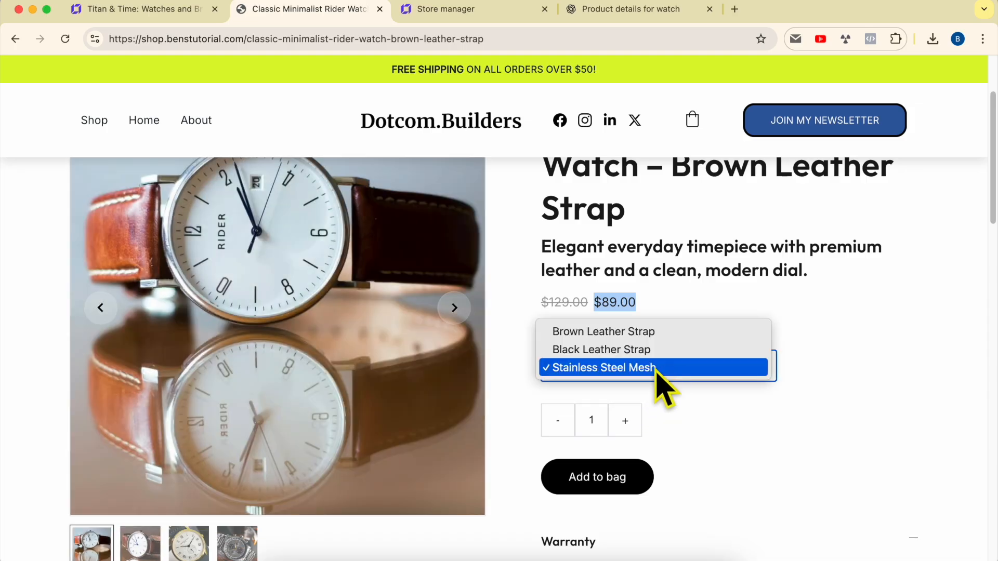
{"action": "left_click", "coordinate": [629, 353]}
{"action": "left_click", "coordinate": [608, 371]}
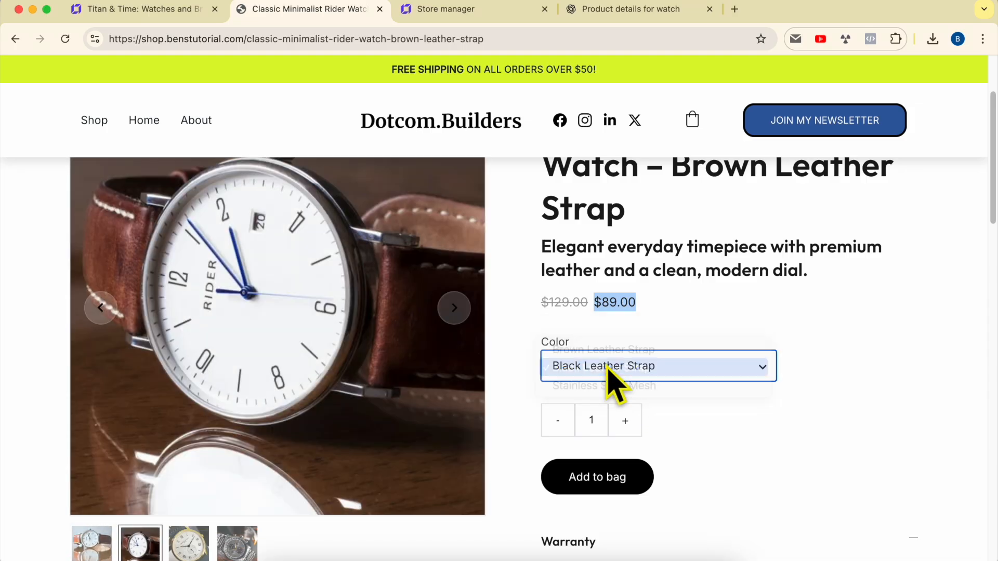
{"action": "left_click", "coordinate": [606, 366]}
{"action": "left_click", "coordinate": [608, 350]}
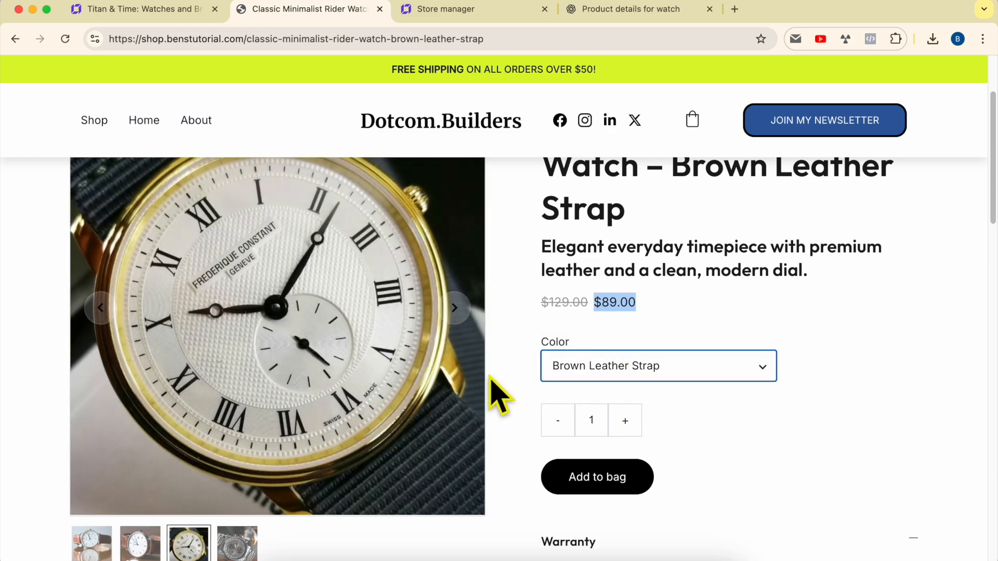
Test the quantity selector by raising the quantity by one and returning it to 1.
{"action": "left_click", "coordinate": [625, 422]}
{"action": "left_click", "coordinate": [557, 422]}
{"action": "scroll", "coordinate": [746, 456], "scroll_direction": "down", "scroll_amount": 2}
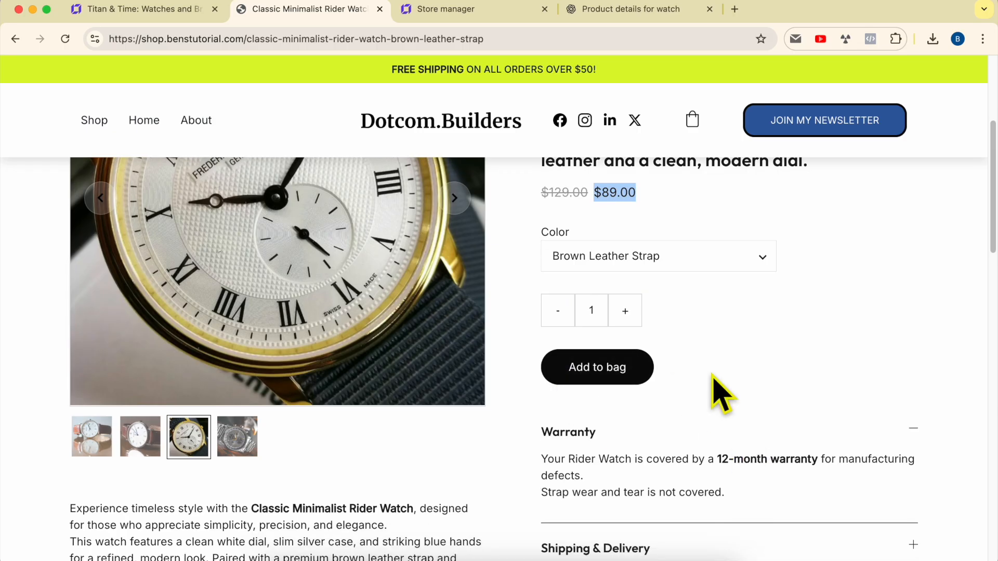
Expand the Shipping & Delivery and Returns & Exchanges sections below the bag button to review the custom fields.
{"action": "scroll", "coordinate": [646, 416], "scroll_direction": "down", "scroll_amount": 3}
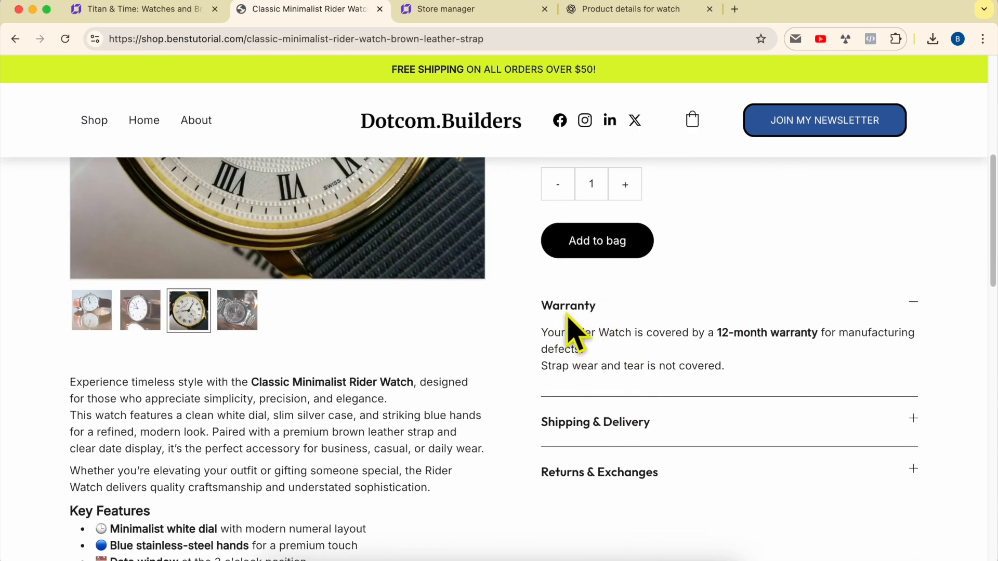
{"action": "left_click", "coordinate": [638, 429]}
{"action": "scroll", "coordinate": [644, 408], "scroll_direction": "down", "scroll_amount": 1}
{"action": "left_click", "coordinate": [631, 469]}
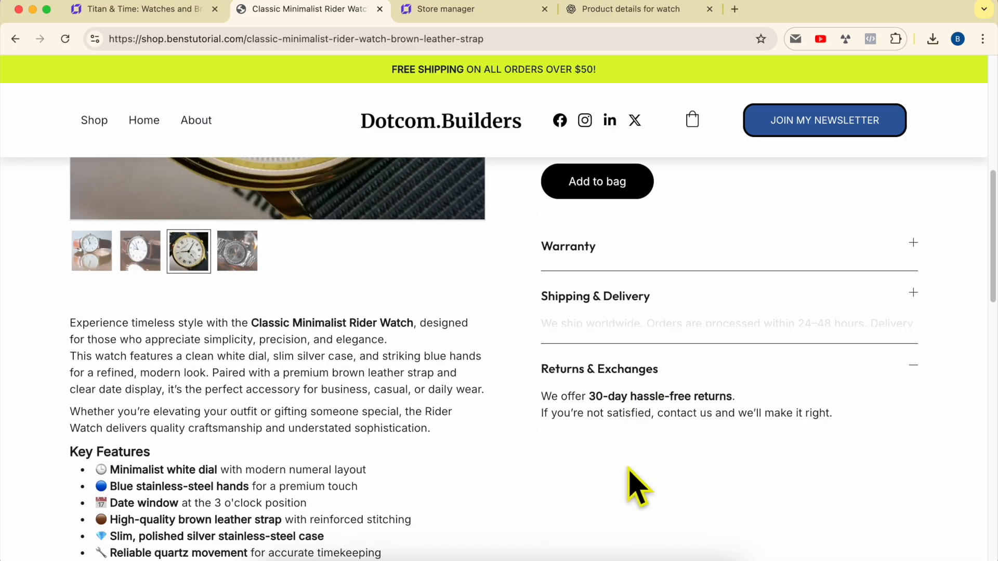
{"action": "scroll", "coordinate": [621, 356], "scroll_direction": "down", "scroll_amount": 1}
{"action": "scroll", "coordinate": [632, 390], "scroll_direction": "up", "scroll_amount": 2}
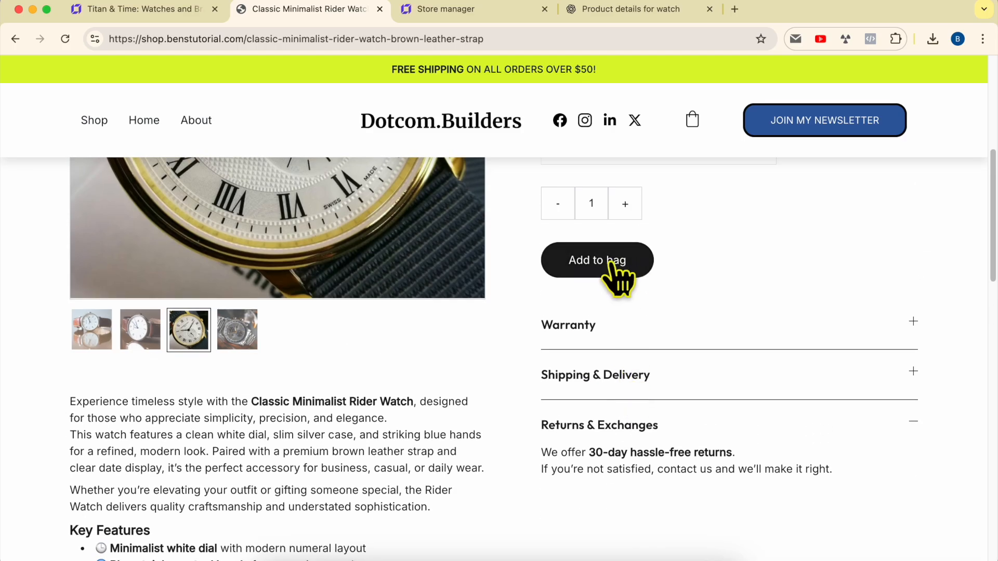
{"action": "scroll", "coordinate": [618, 293], "scroll_direction": "down", "scroll_amount": 3}
Cycle through the product images again up to the Black Leather Strap image.
{"action": "scroll", "coordinate": [319, 338], "scroll_direction": "up", "scroll_amount": 9}
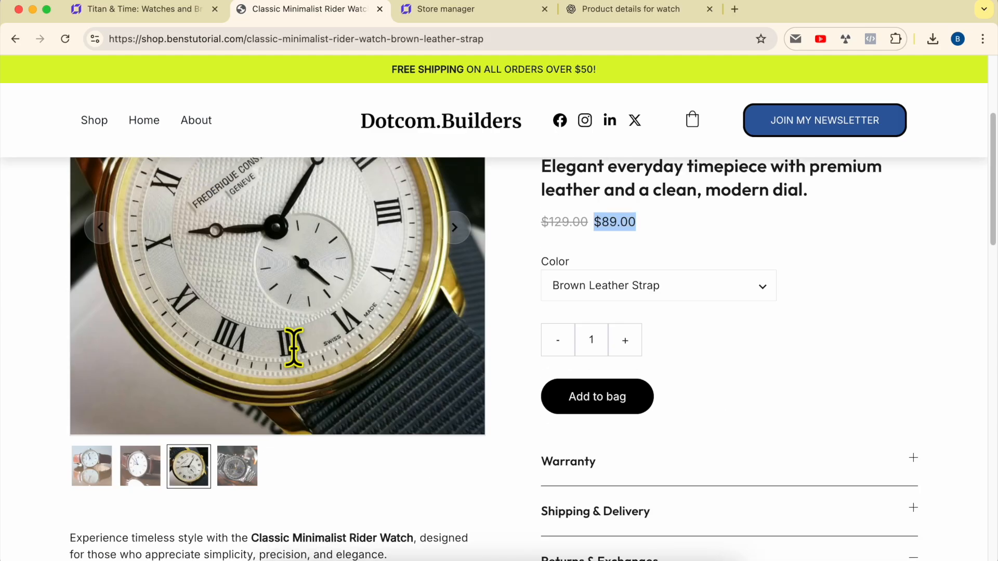
{"action": "scroll", "coordinate": [441, 400], "scroll_direction": "down", "scroll_amount": 1}
{"action": "left_click", "coordinate": [456, 405]}
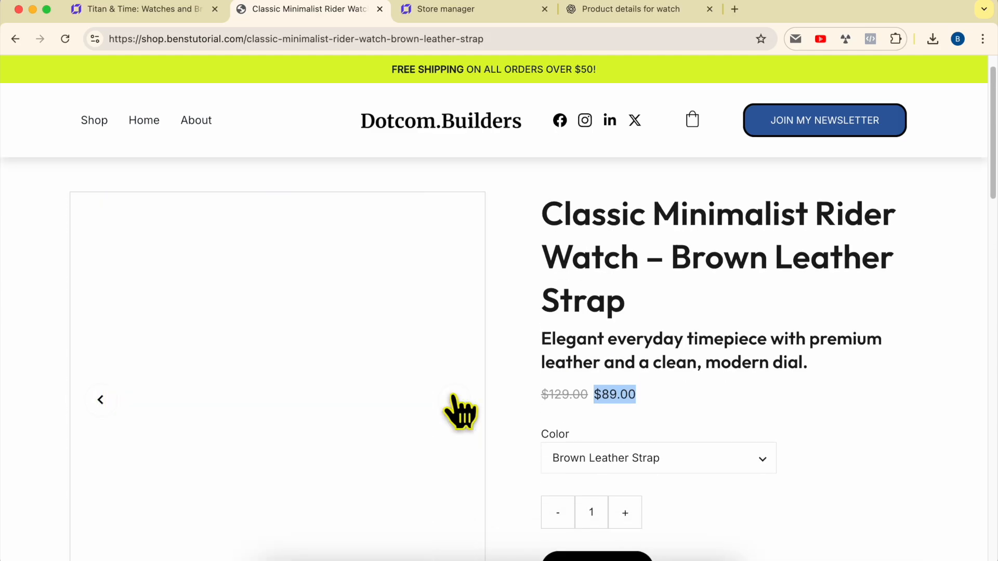
{"action": "left_click", "coordinate": [456, 408]}
{"action": "left_click", "coordinate": [457, 410]}
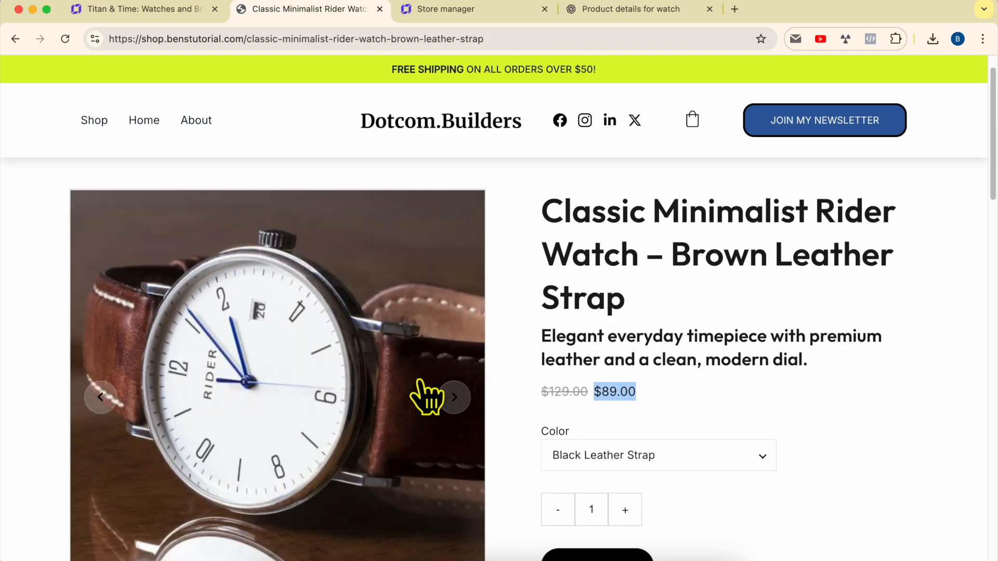
Review the product description from the introduction through key features, materials and box contents.
{"action": "scroll", "coordinate": [415, 395], "scroll_direction": "down", "scroll_amount": 5}
{"action": "scroll", "coordinate": [200, 367], "scroll_direction": "down", "scroll_amount": 2}
{"action": "triple_click", "coordinate": [195, 346]}
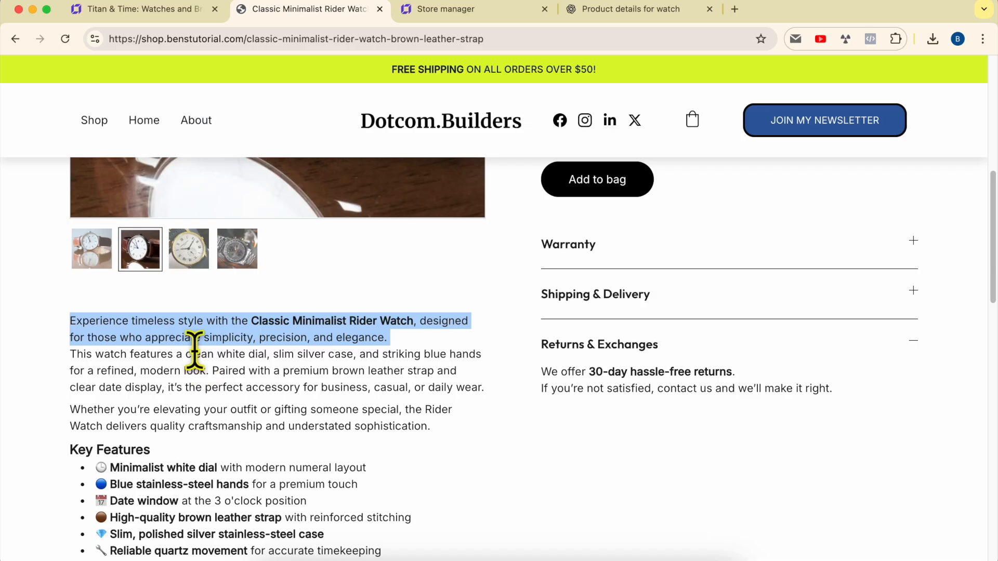
{"action": "triple_click", "coordinate": [246, 370]}
{"action": "triple_click", "coordinate": [248, 336]}
{"action": "scroll", "coordinate": [267, 419], "scroll_direction": "down", "scroll_amount": 5}
{"action": "scroll", "coordinate": [264, 429], "scroll_direction": "down", "scroll_amount": 3}
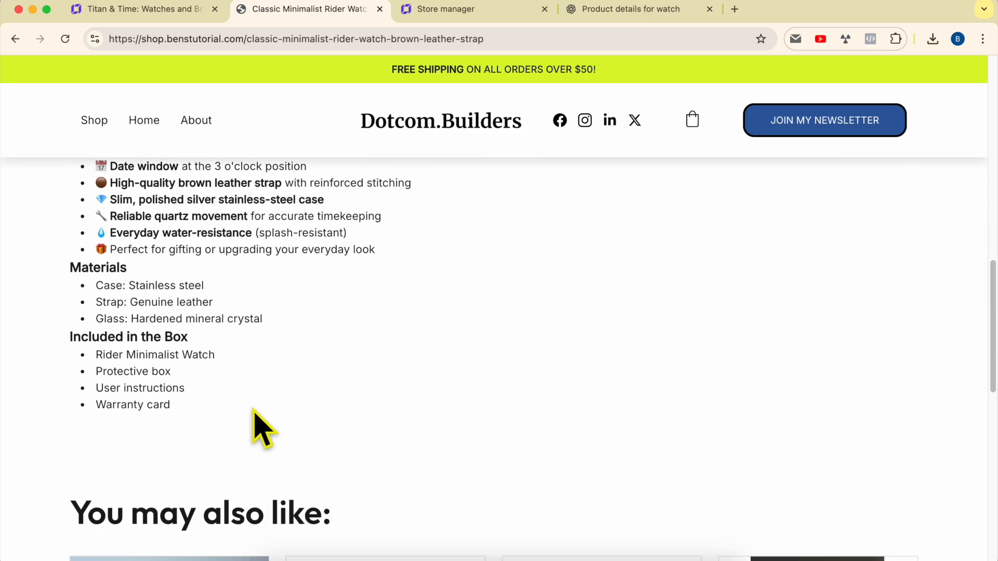
Examine the related products section and its "You may also like:" title below the description.
{"action": "scroll", "coordinate": [309, 369], "scroll_direction": "down", "scroll_amount": 6}
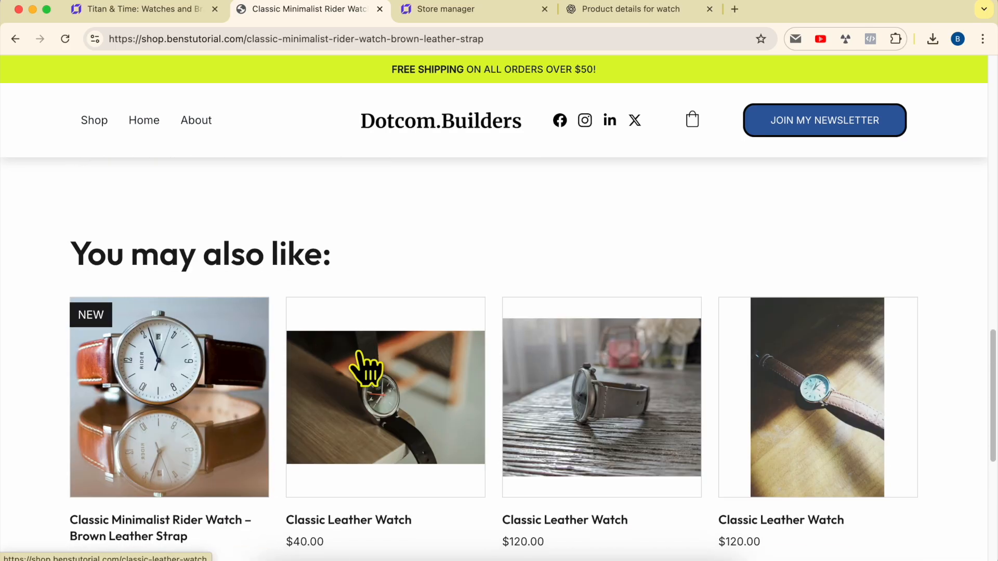
{"action": "scroll", "coordinate": [571, 387], "scroll_direction": "down", "scroll_amount": 2}
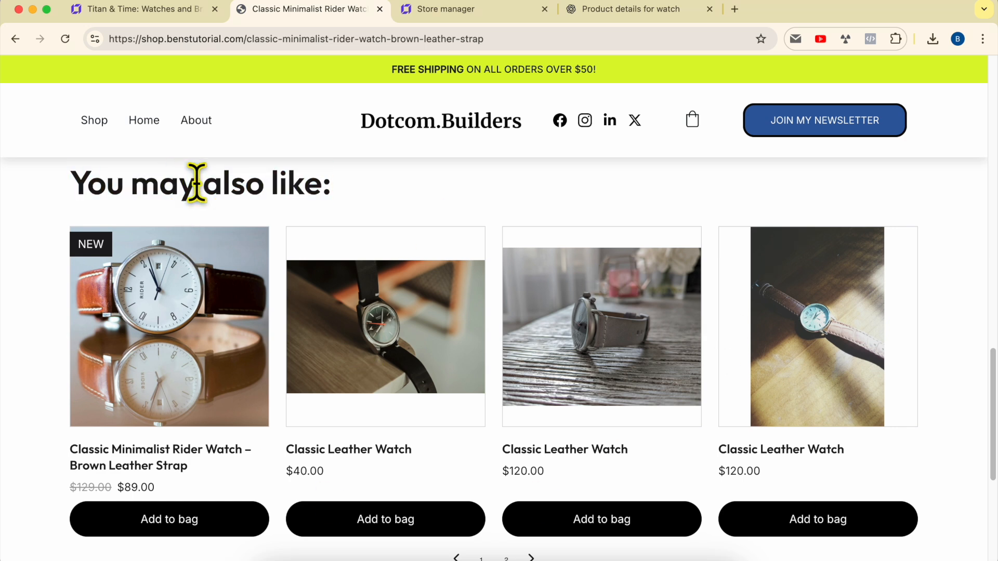
{"action": "triple_click", "coordinate": [210, 196]}
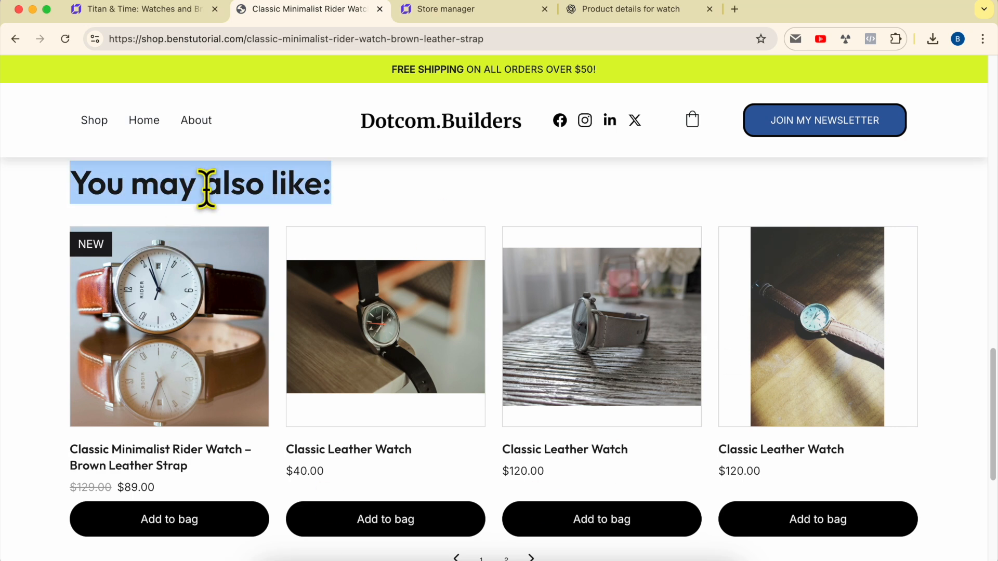
{"action": "left_click_drag", "start_coordinate": [334, 182], "coordinate": [40, 205]}
{"action": "left_click", "coordinate": [312, 185]}
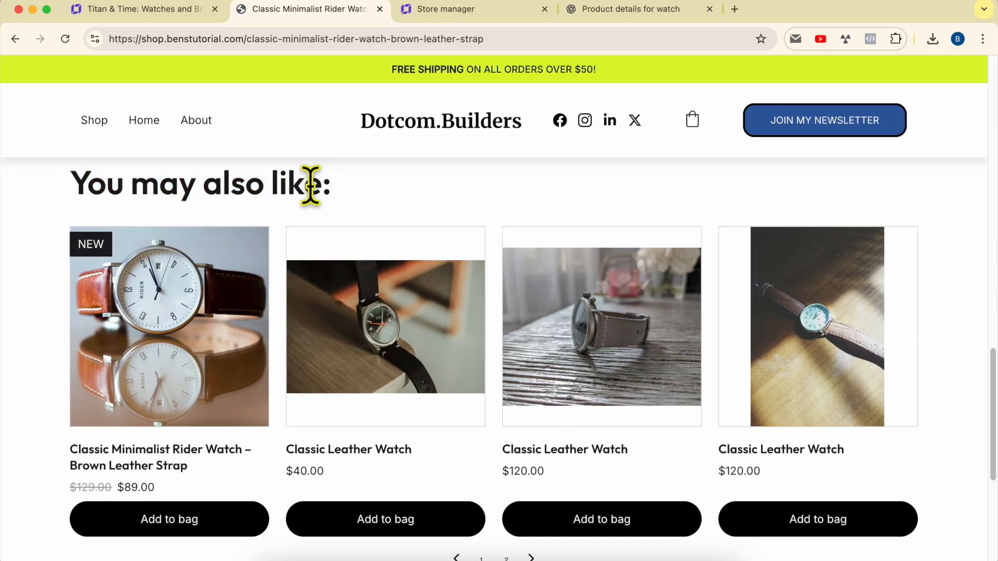
{"action": "scroll", "coordinate": [422, 374], "scroll_direction": "up", "scroll_amount": 20}
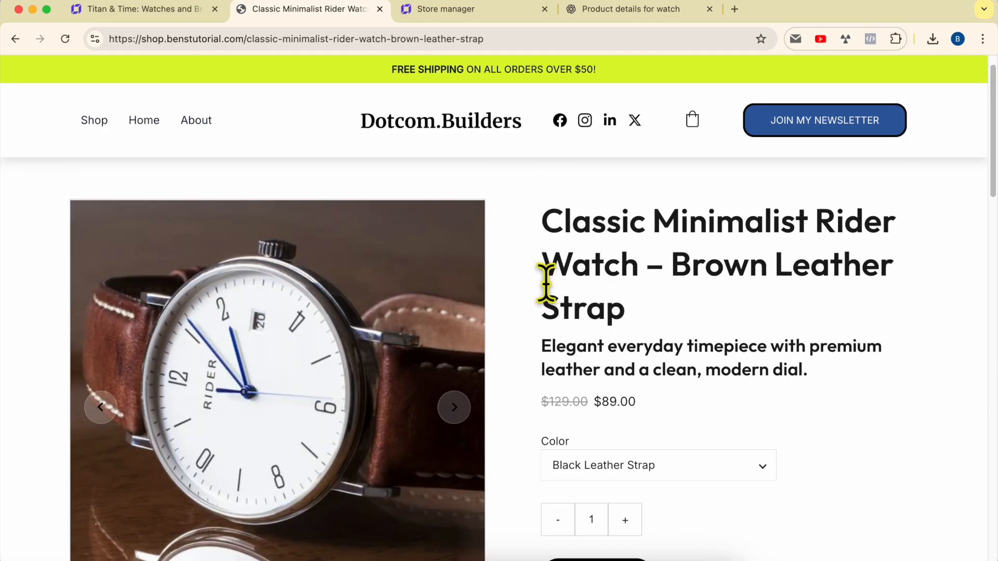
{"action": "scroll", "coordinate": [543, 328], "scroll_direction": "down", "scroll_amount": 3}
{"action": "scroll", "coordinate": [543, 327], "scroll_direction": "up", "scroll_amount": 4}
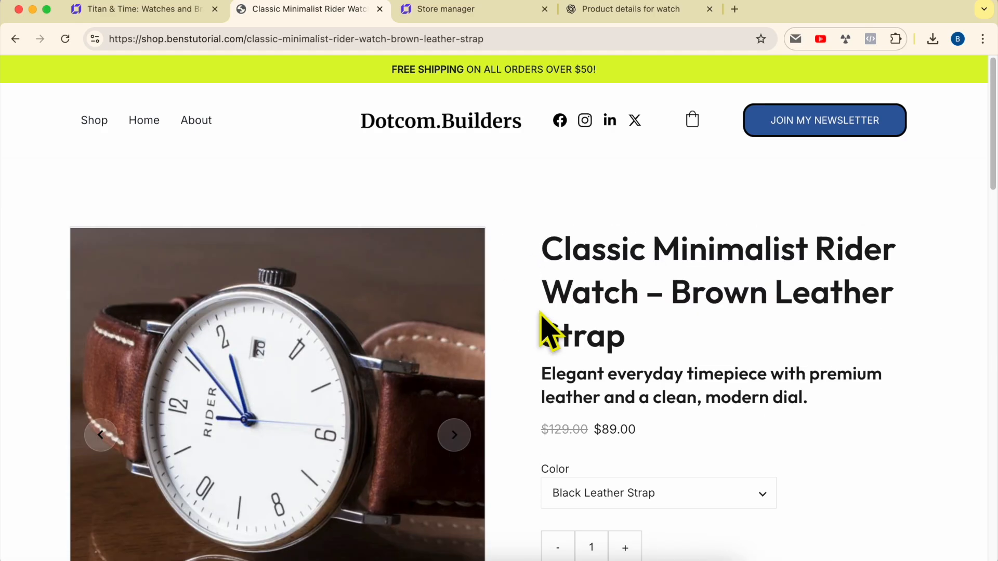
{"action": "scroll", "coordinate": [540, 317], "scroll_direction": "down", "scroll_amount": 2}
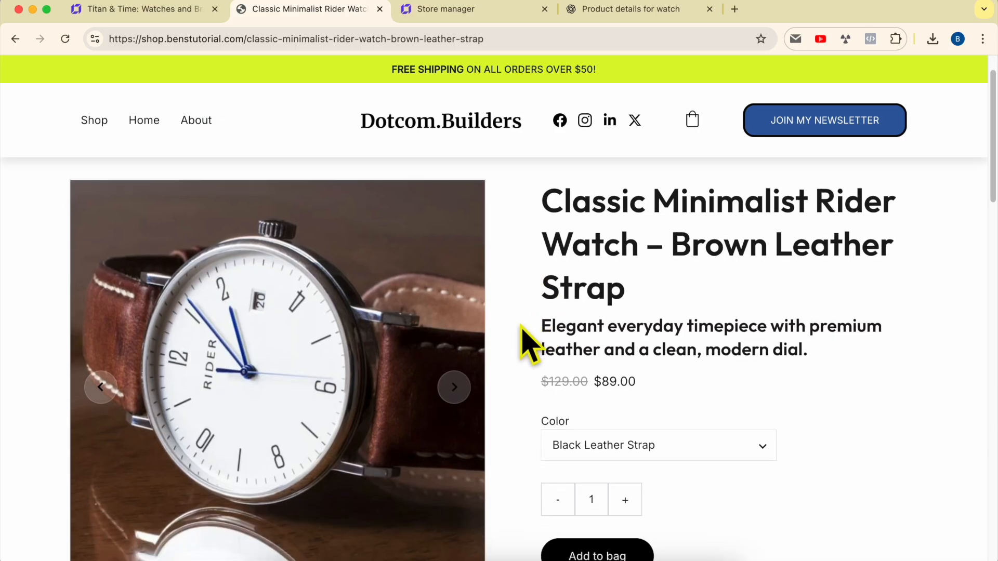